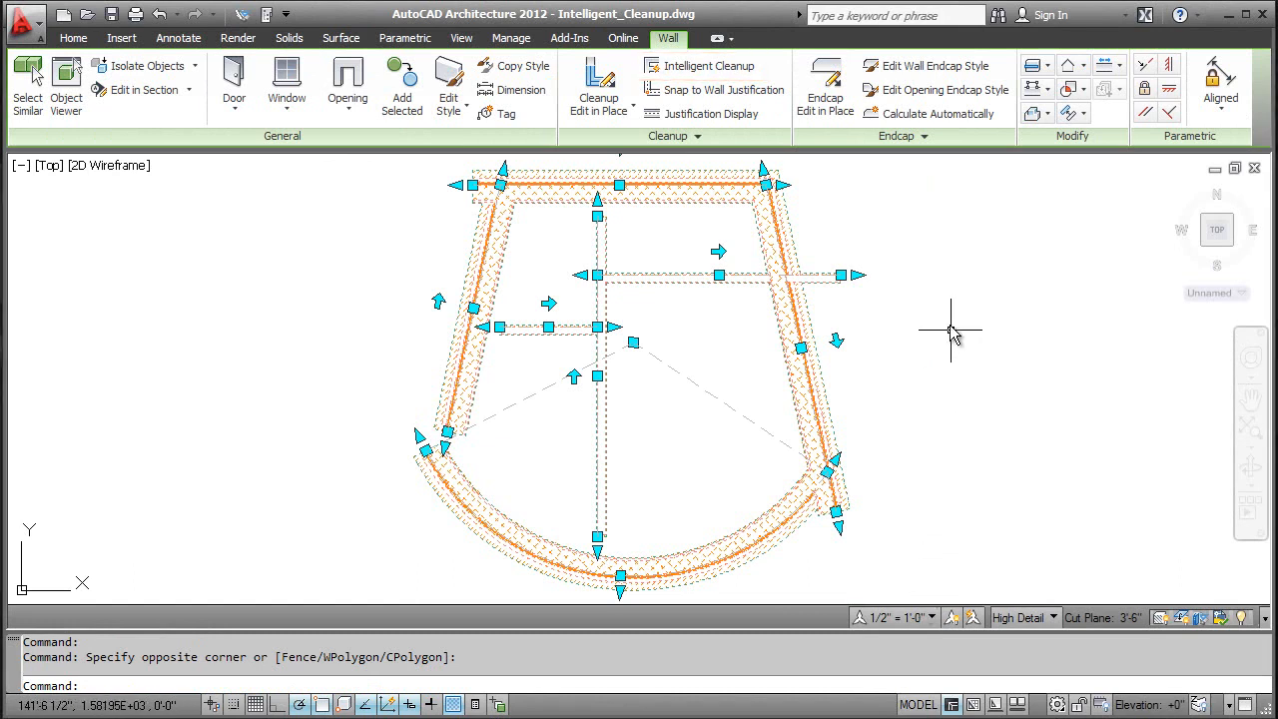
Step: Apply Intelligent Cleanup to all the selected walls, using the default Intelligent Cleanup option
click(753, 75)
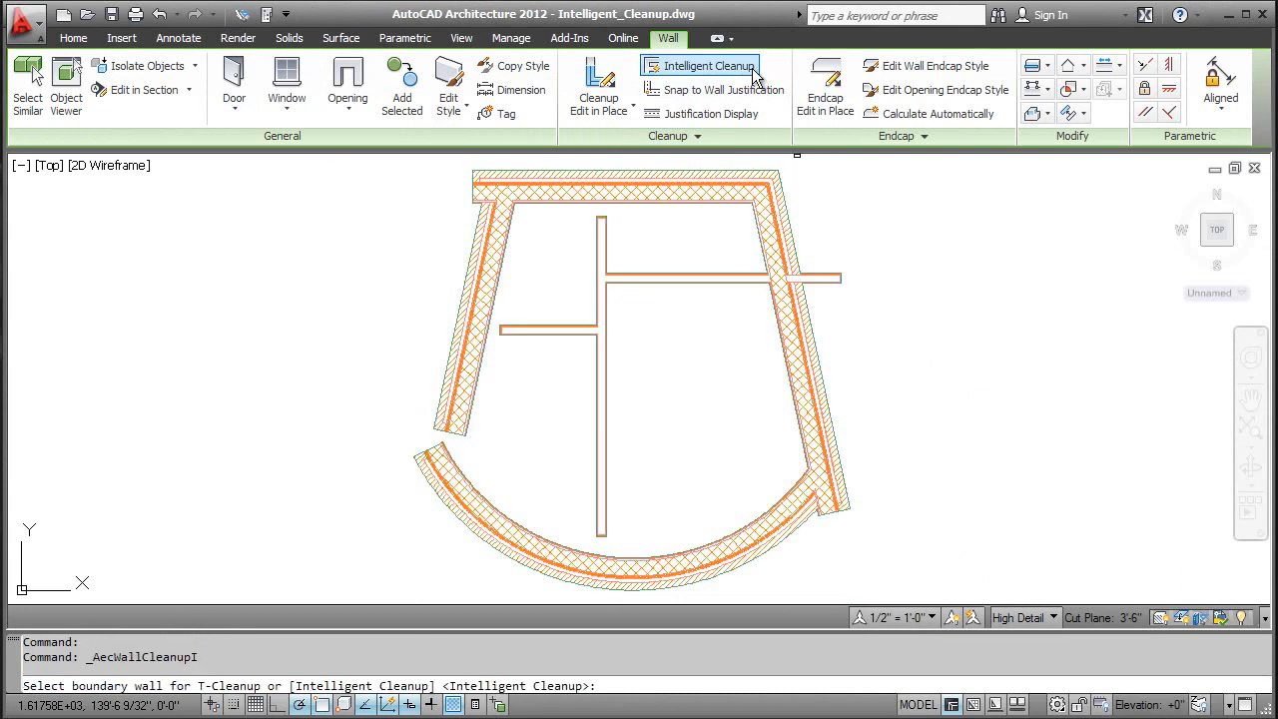
key(Return)
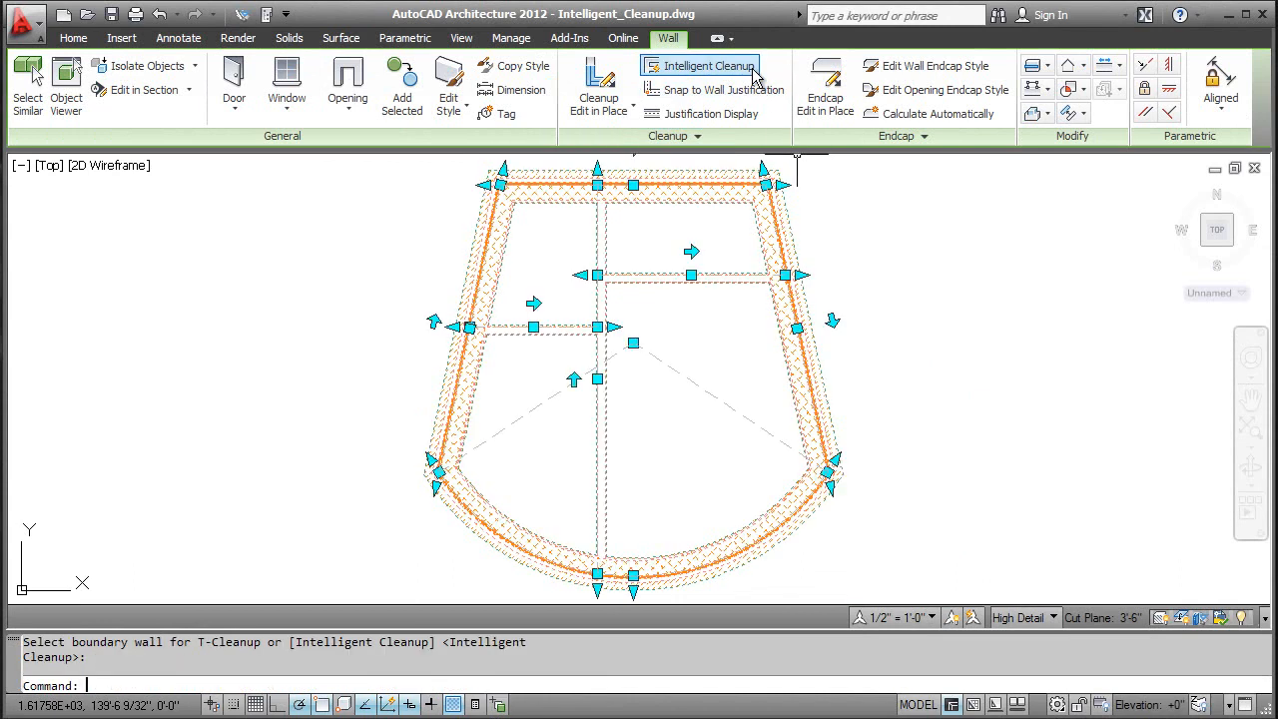
key(Return)
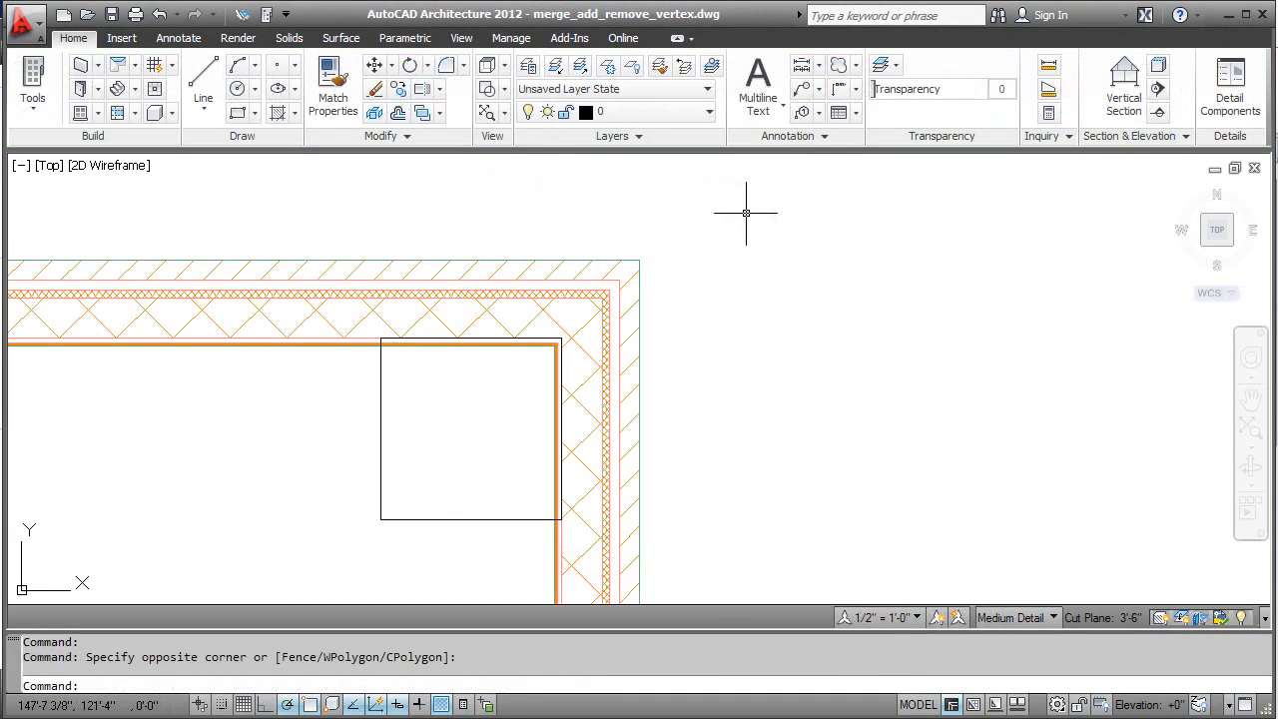
Step: Using Cleanup Edit in Place on the vertical wall, merge the square outline into its thick core component and erase the selected linework
click(641, 396)
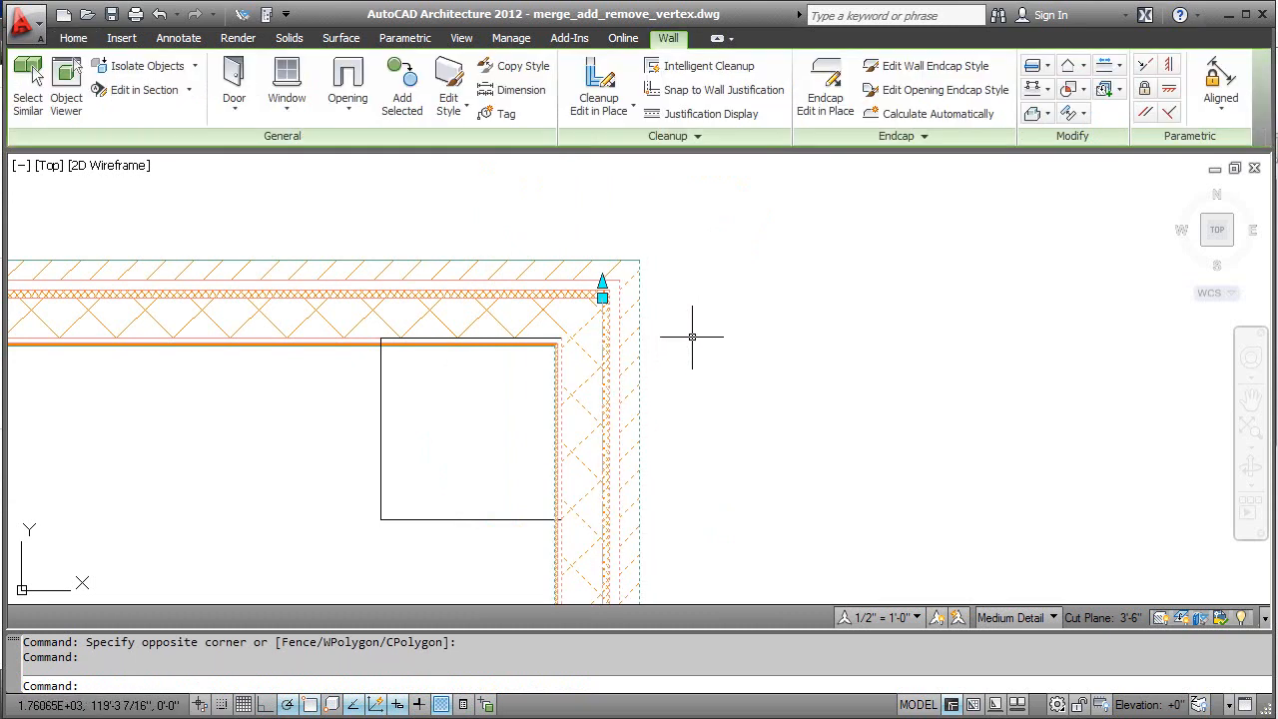
click(596, 114)
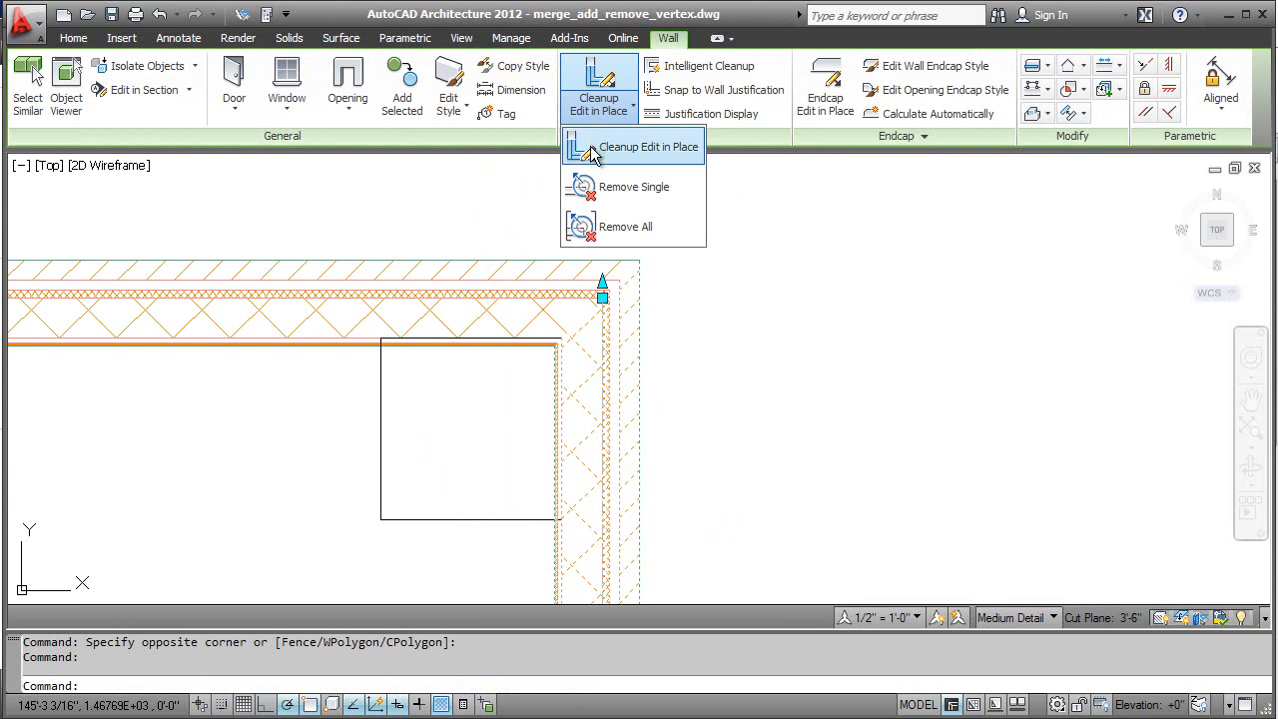
click(590, 147)
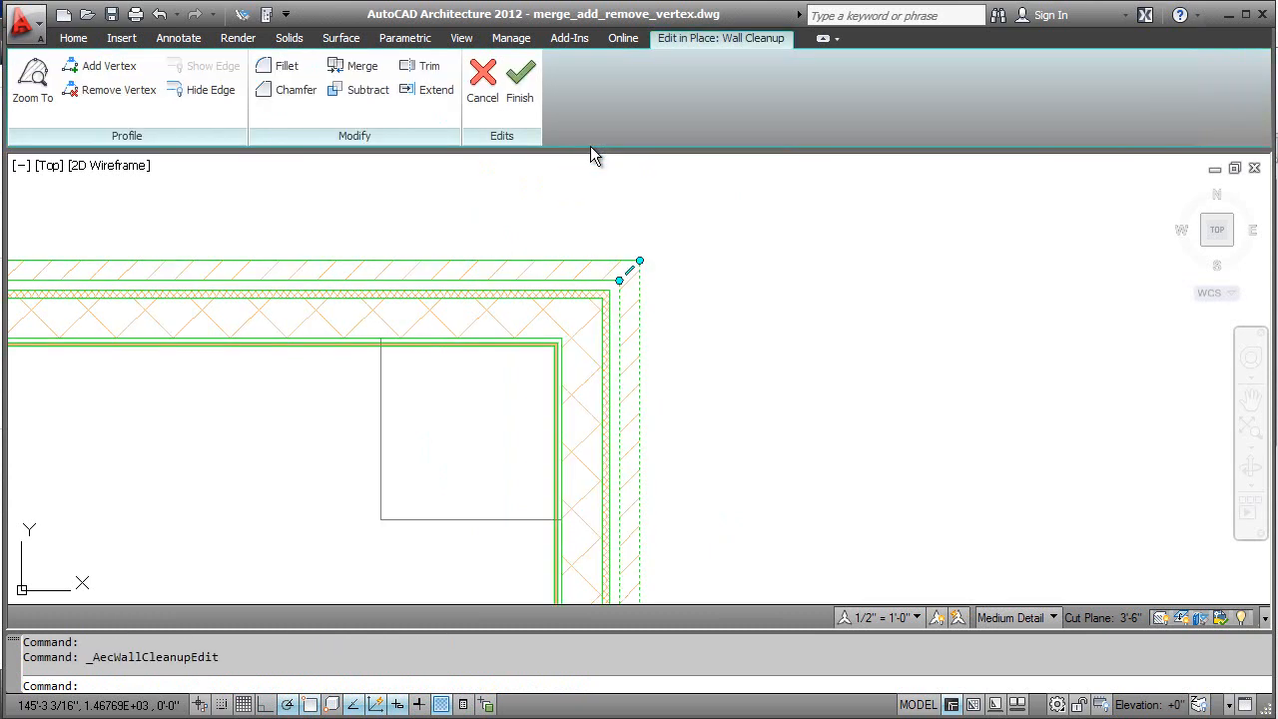
key(Escape)
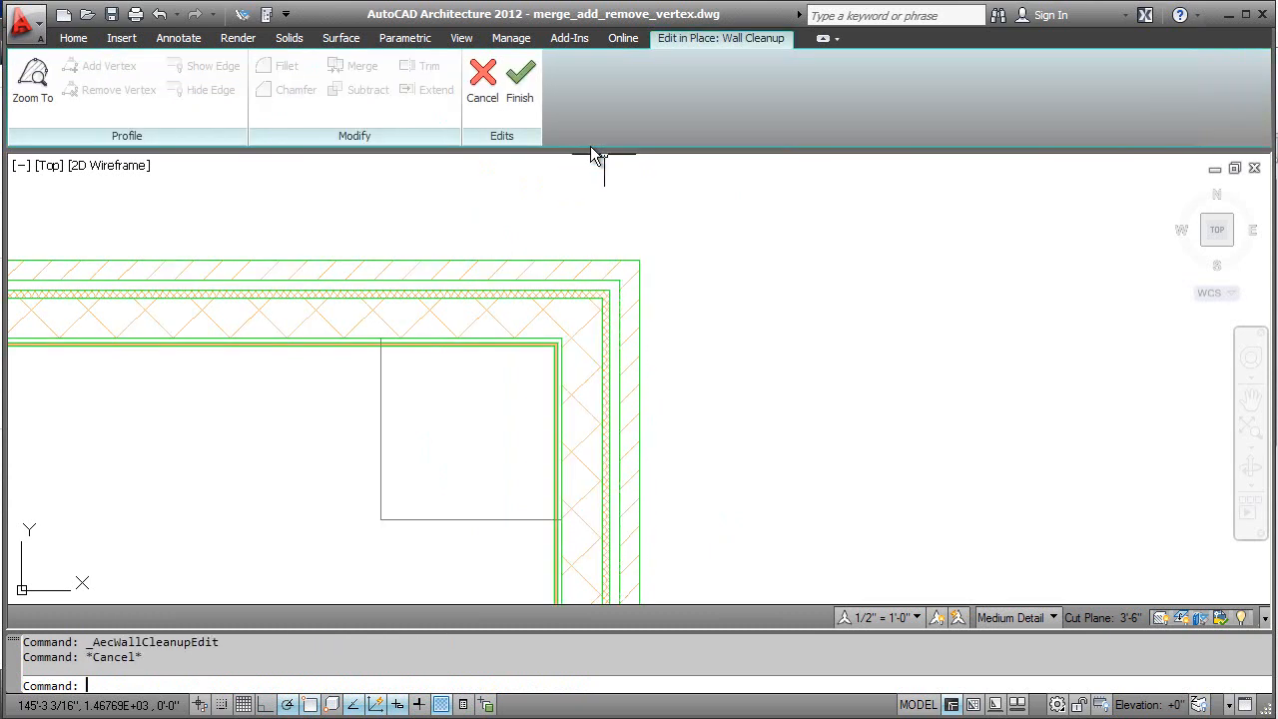
click(600, 326)
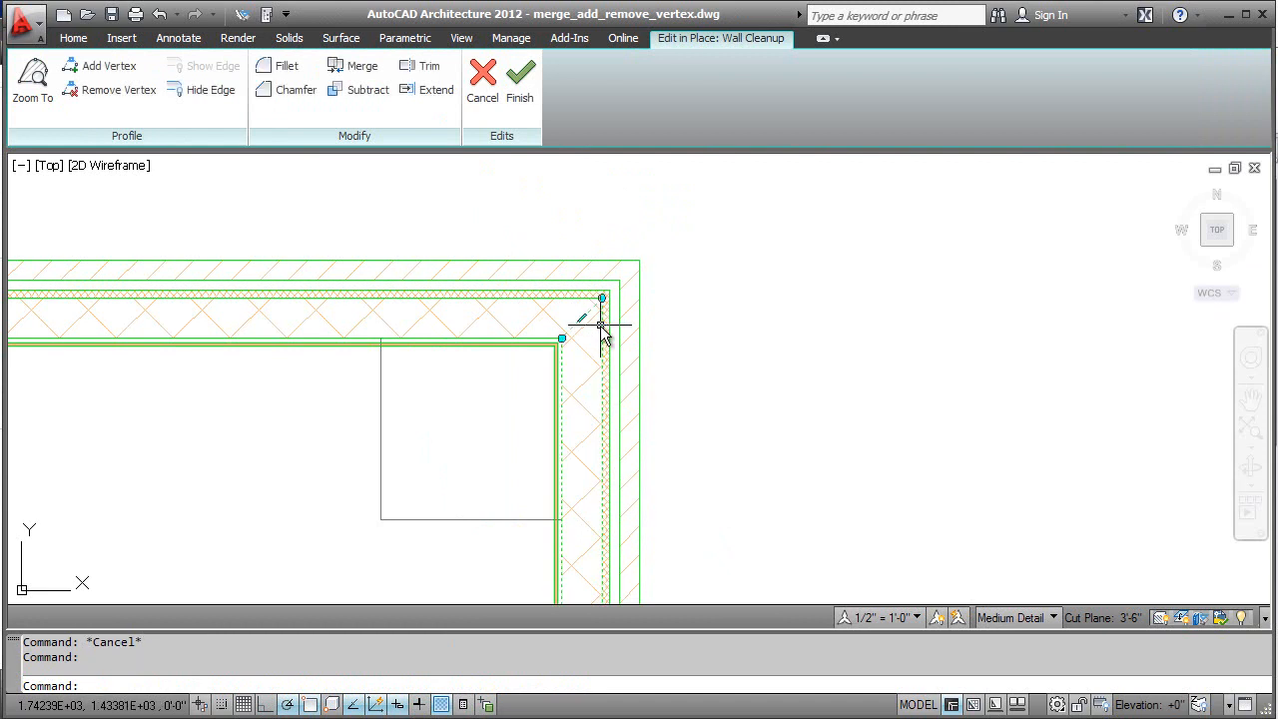
click(361, 68)
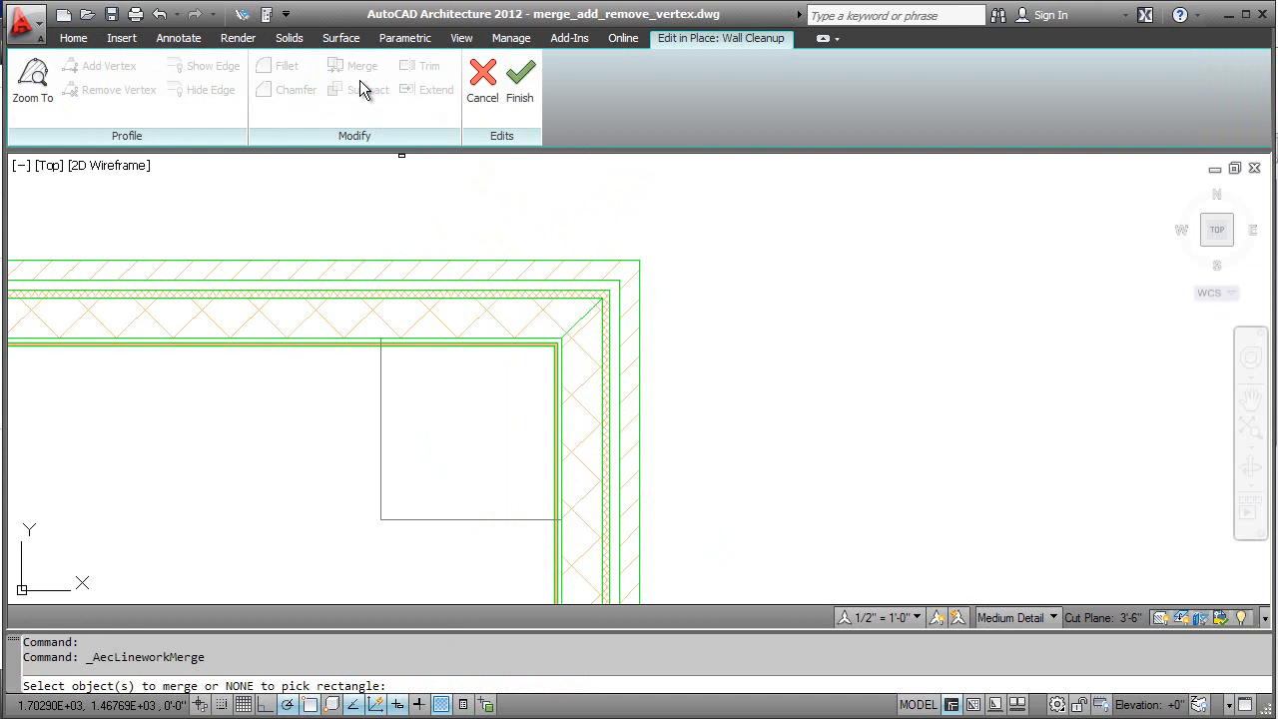
click(379, 370)
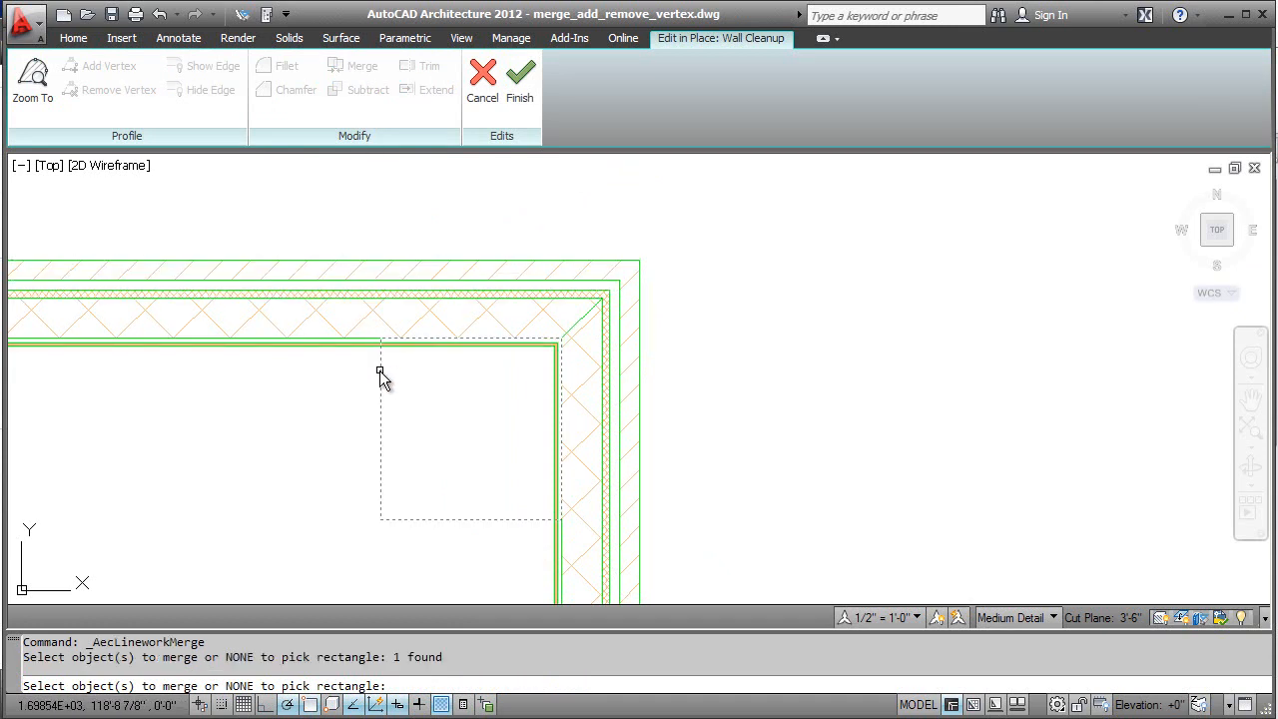
key(Return)
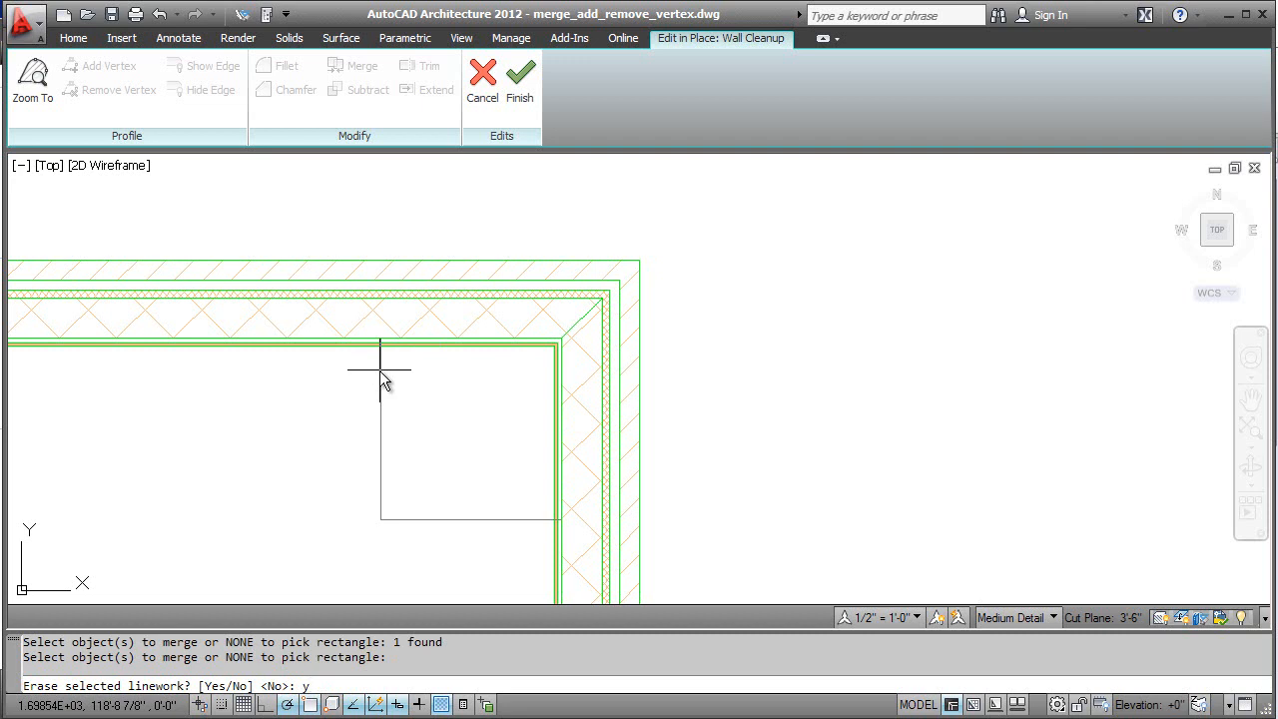
key(Return)
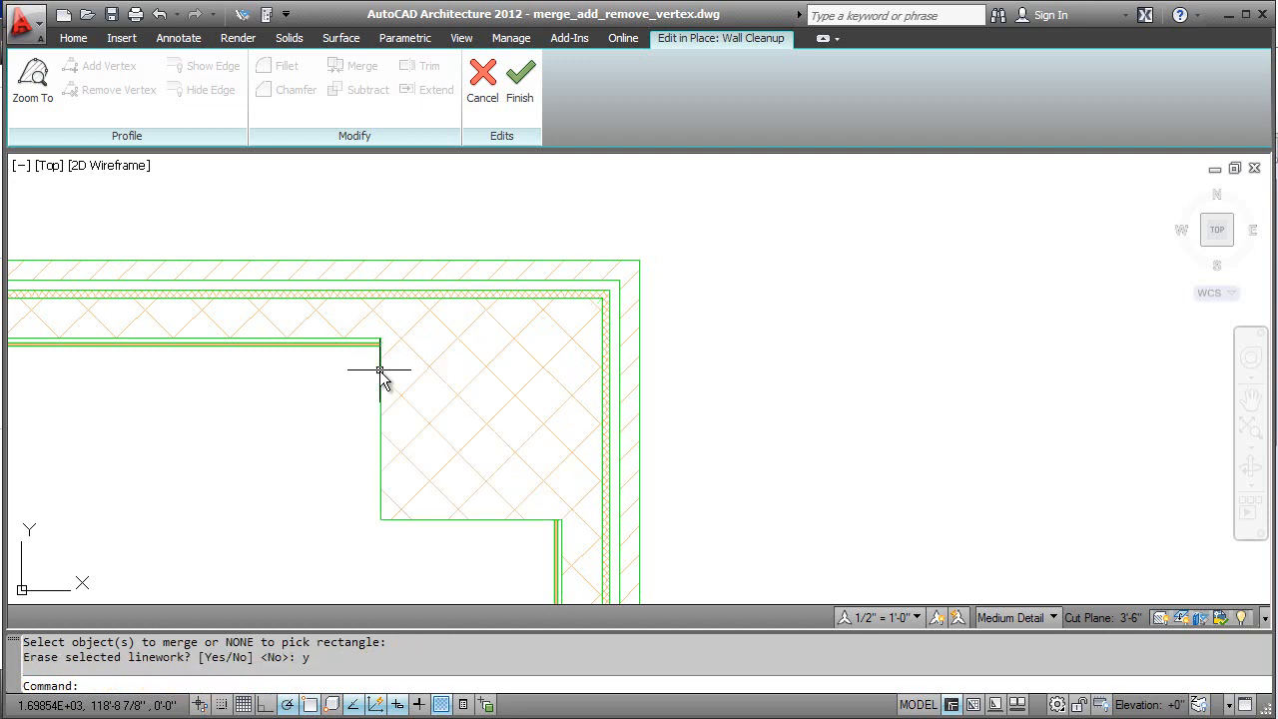
Step: Add two vertices to the merged core profile where its square outline meets the ends of the thin inner wall layers
click(379, 370)
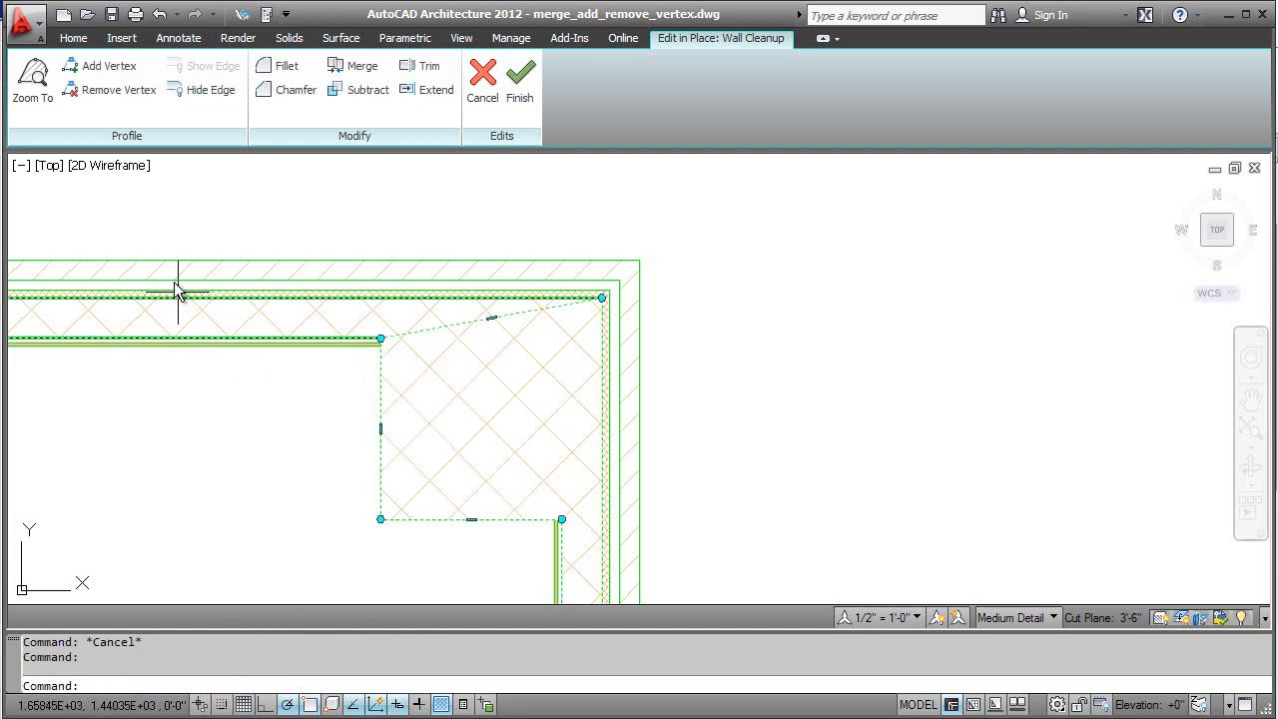
click(98, 70)
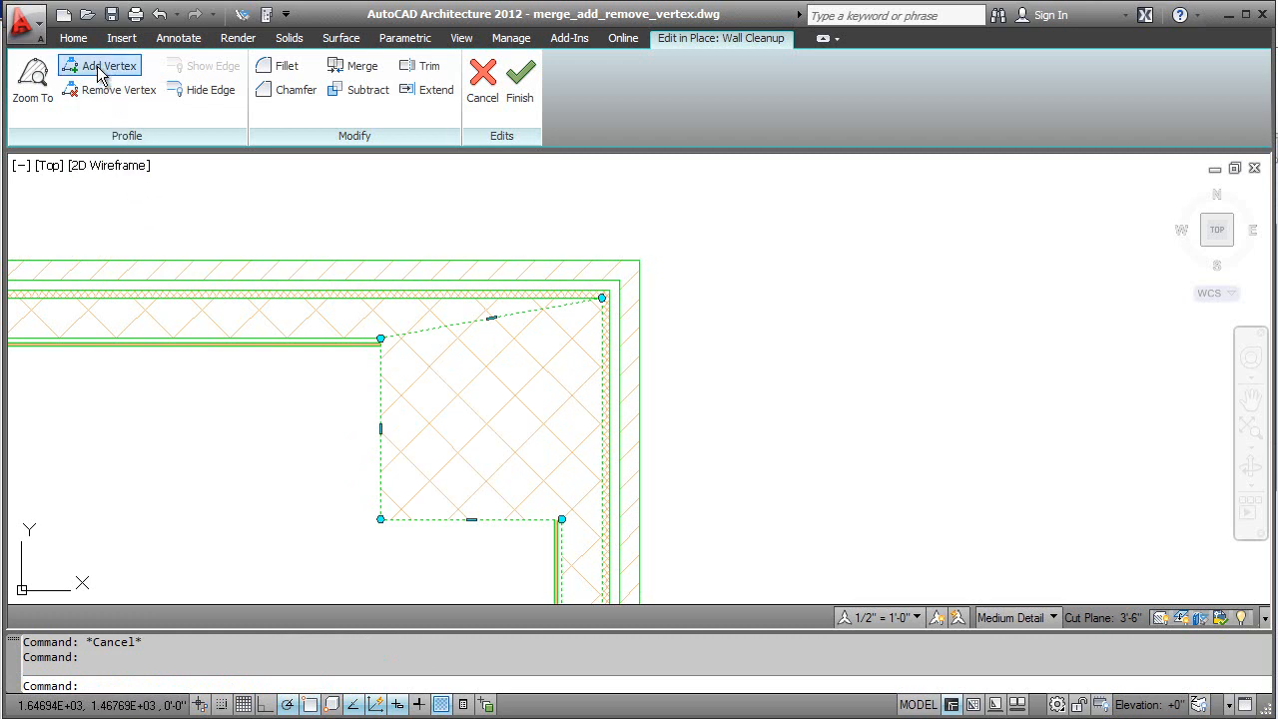
click(379, 347)
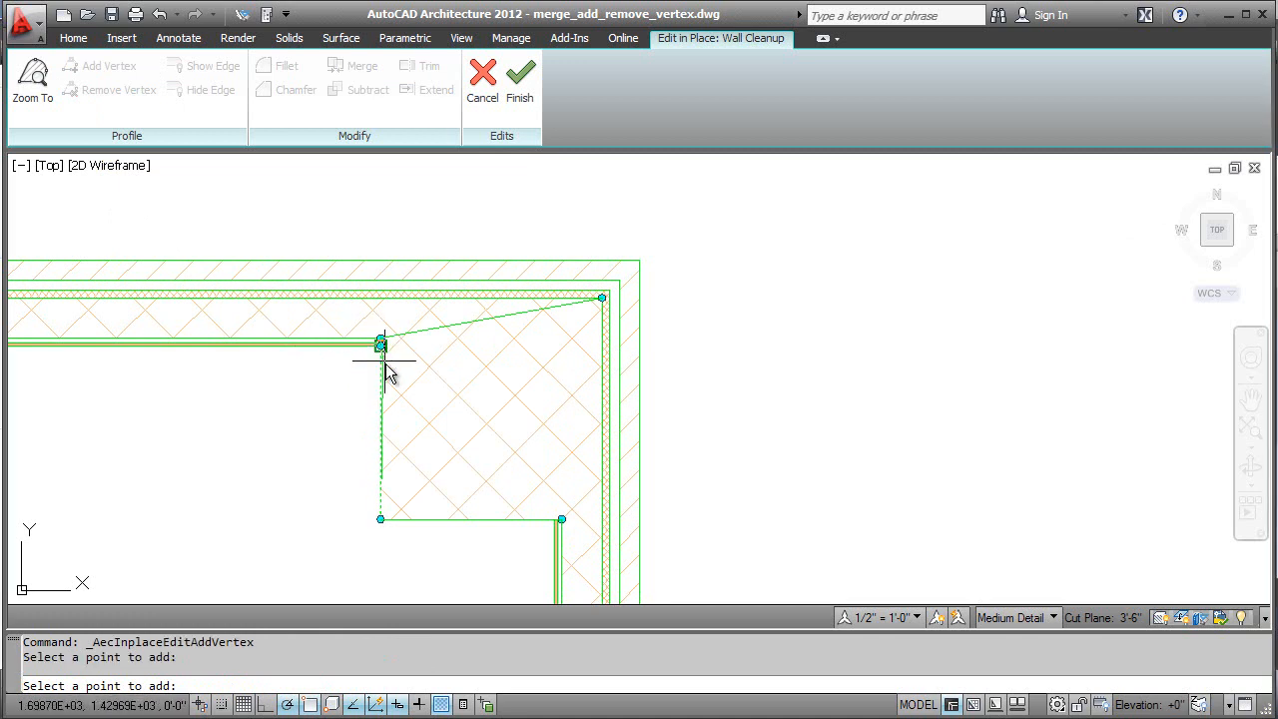
click(554, 520)
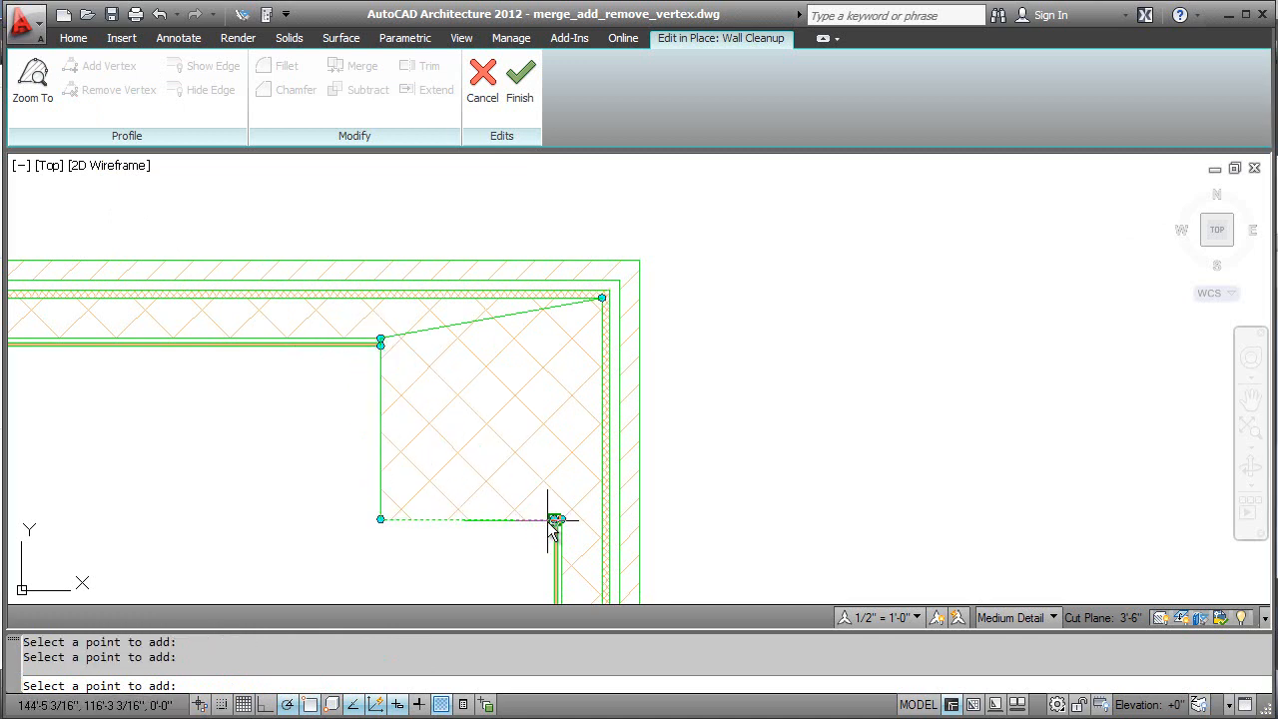
key(Return)
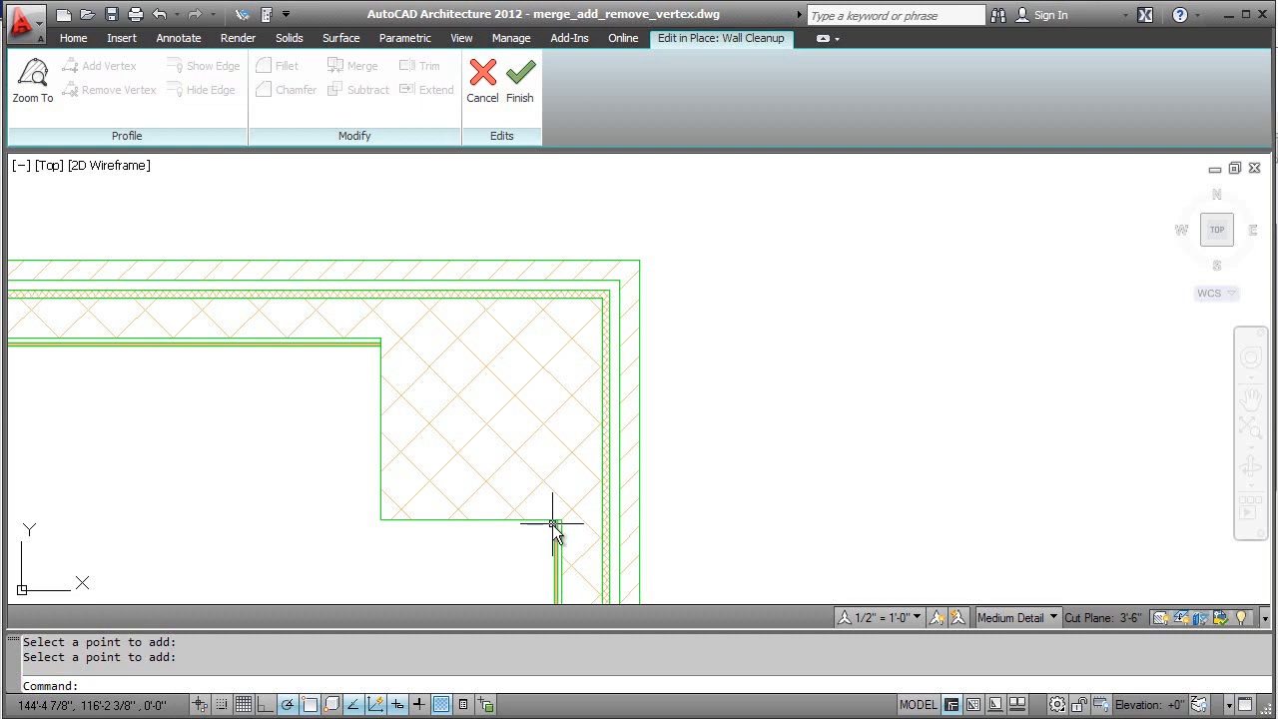
Step: Remove the vertex at the merged square's inner corner to form a diagonal edge, and finish the in-place cleanup edit
click(483, 520)
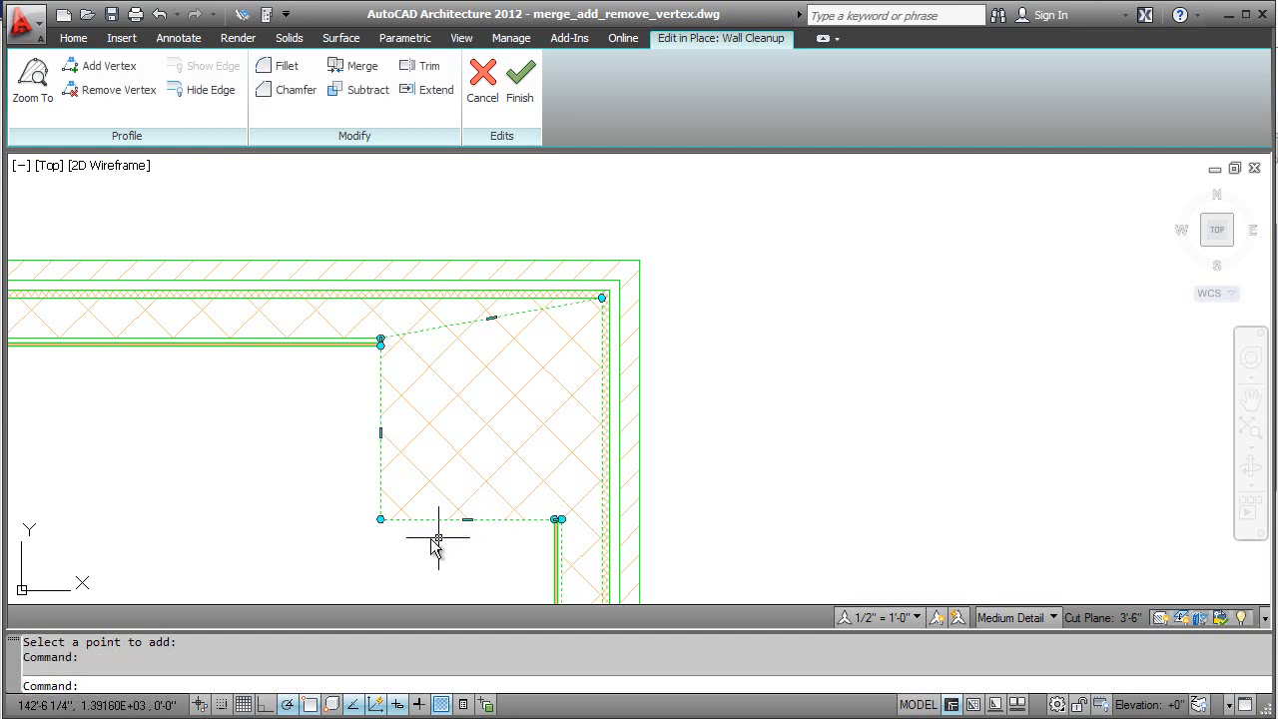
click(101, 93)
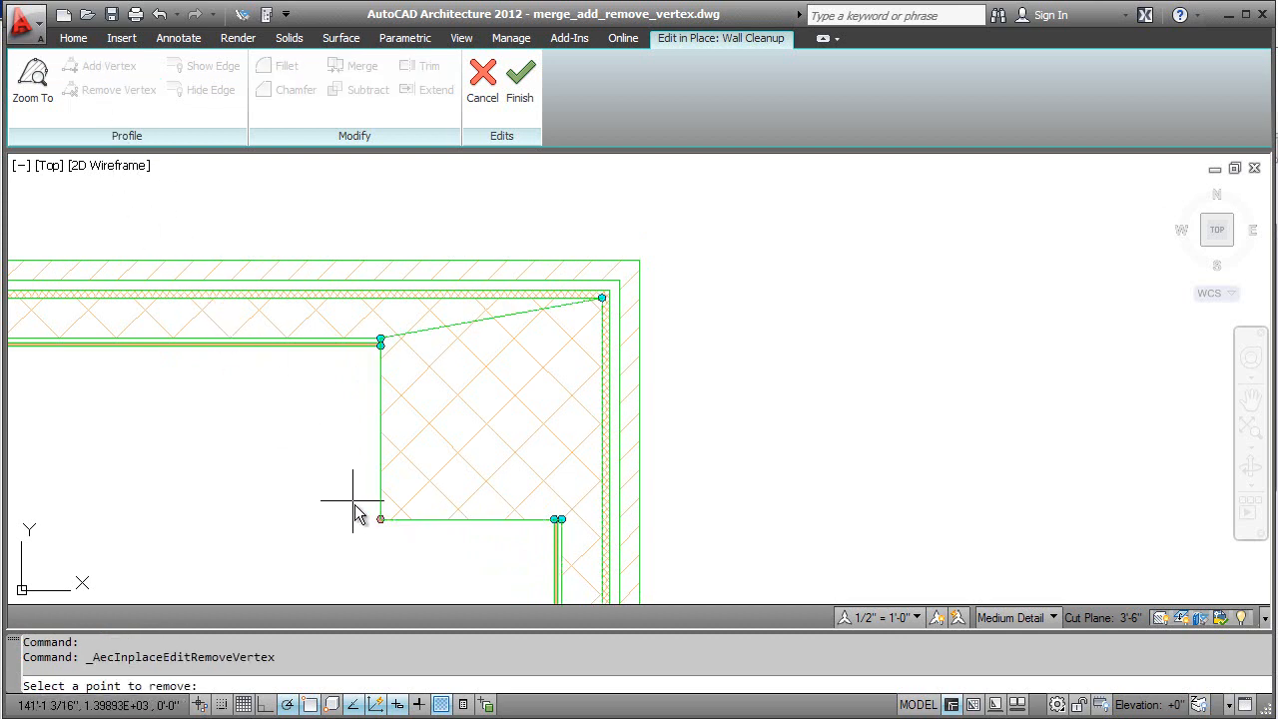
click(379, 519)
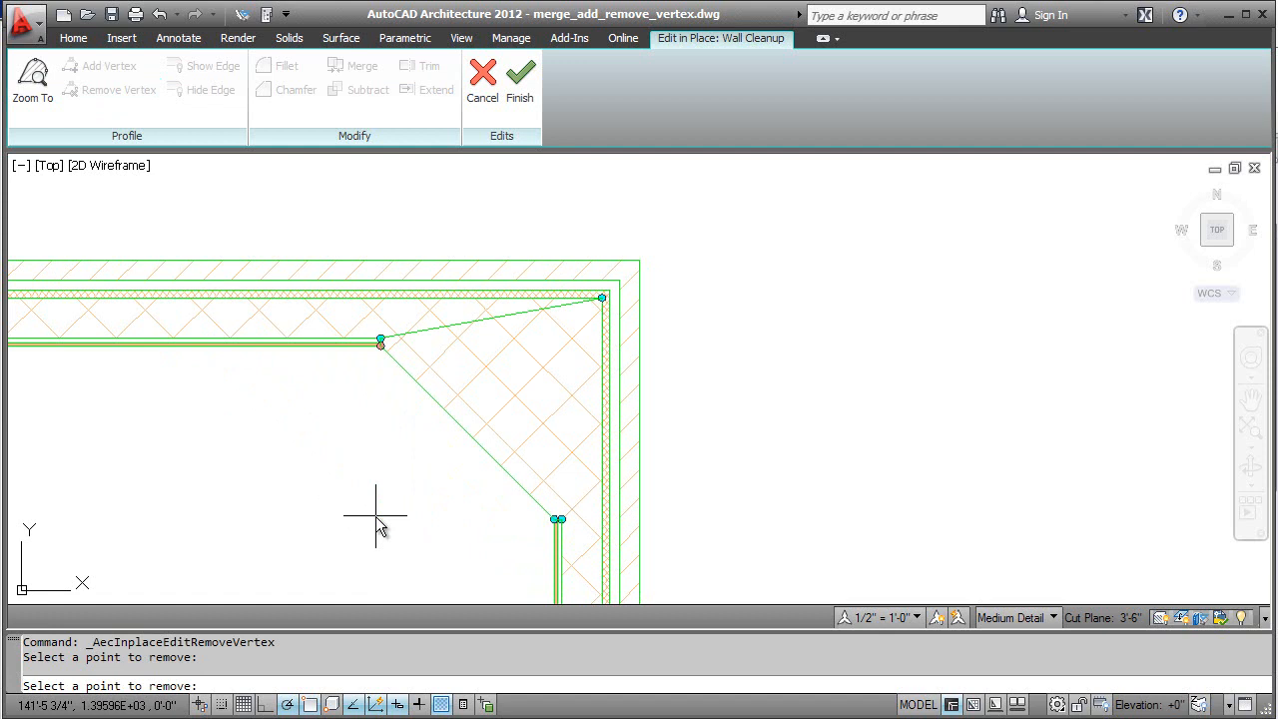
click(516, 112)
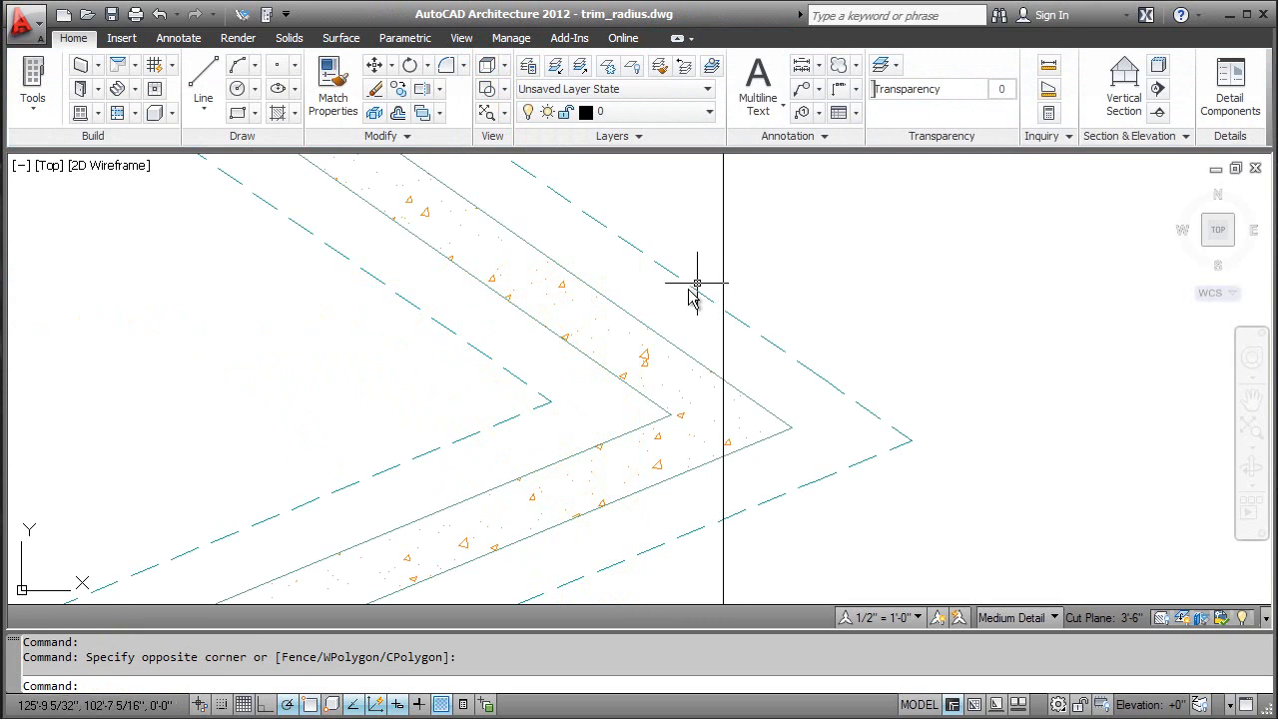
Step: In trim_radius.dwg, edit the upper wall's cleanup in place and trim its pointed tip beyond the vertical line, using that line as boundary
click(631, 312)
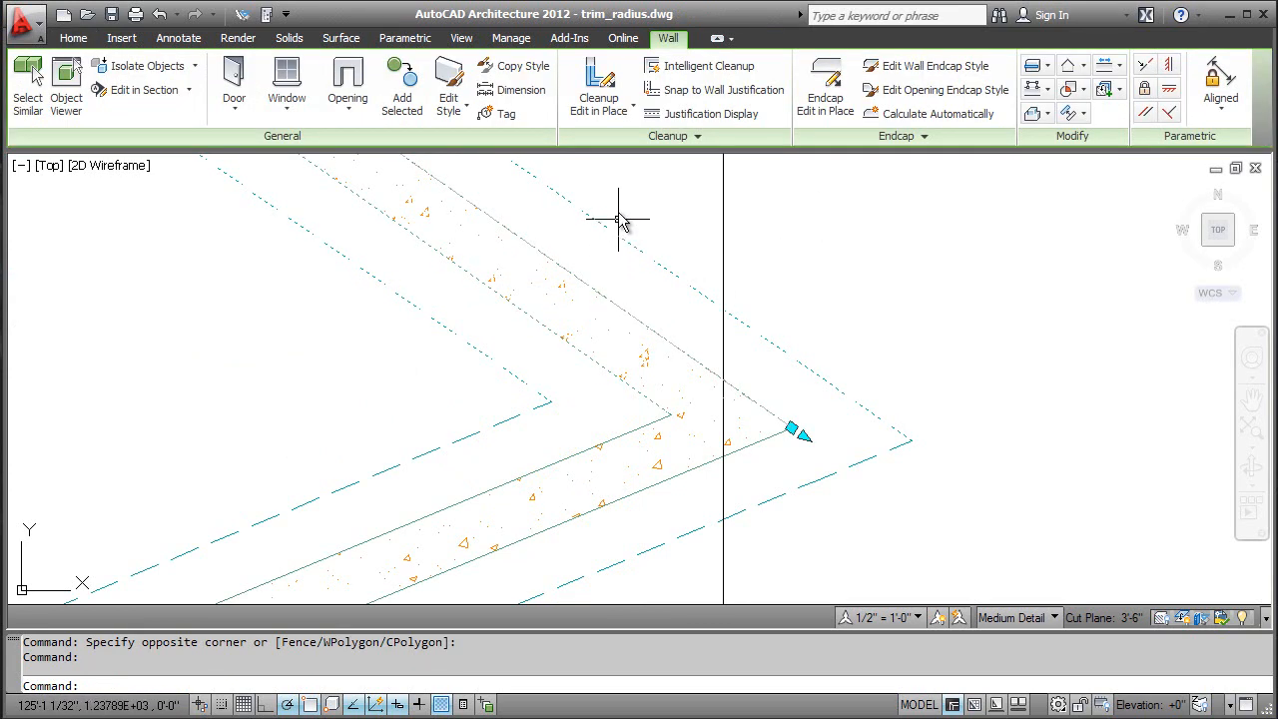
click(608, 108)
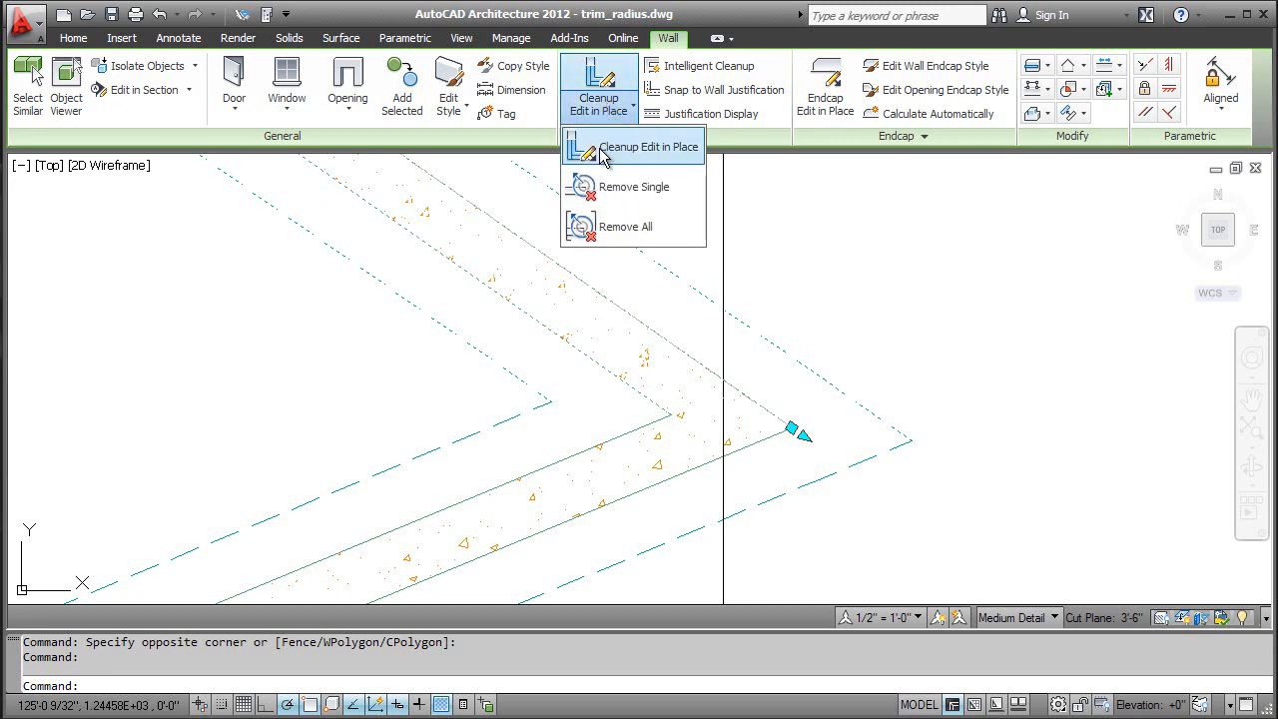
click(604, 148)
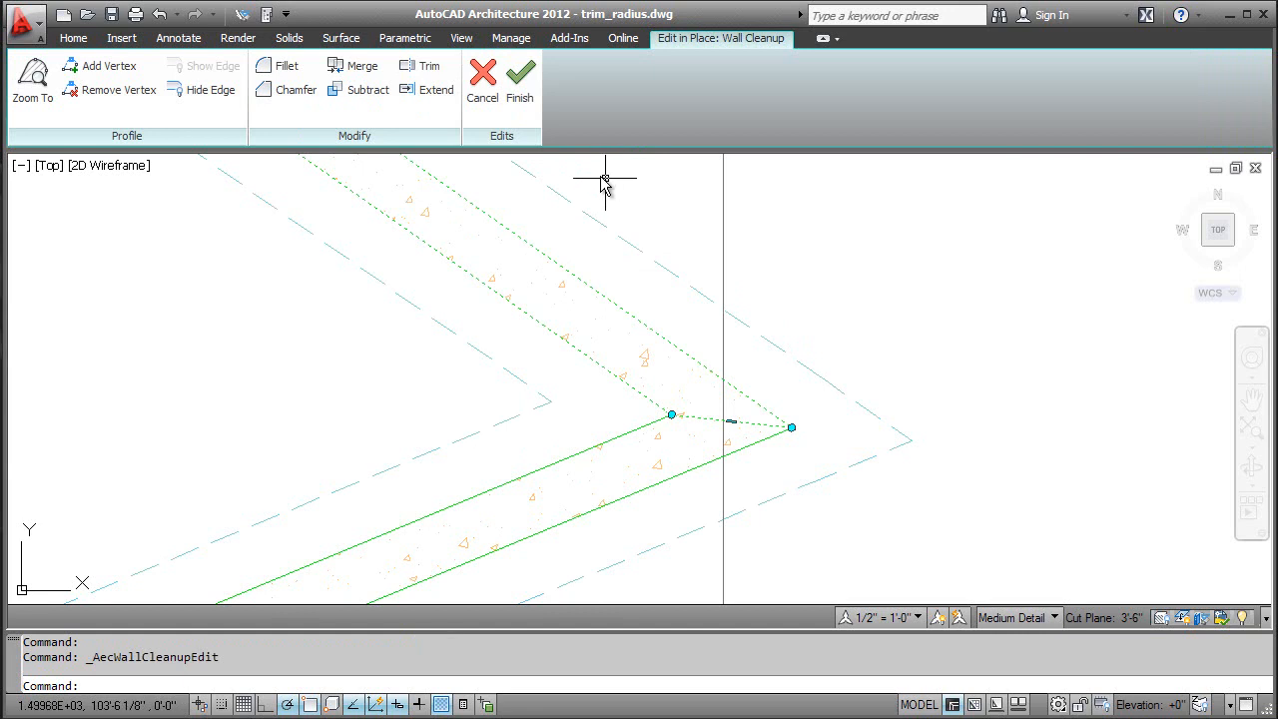
click(436, 73)
key(Return)
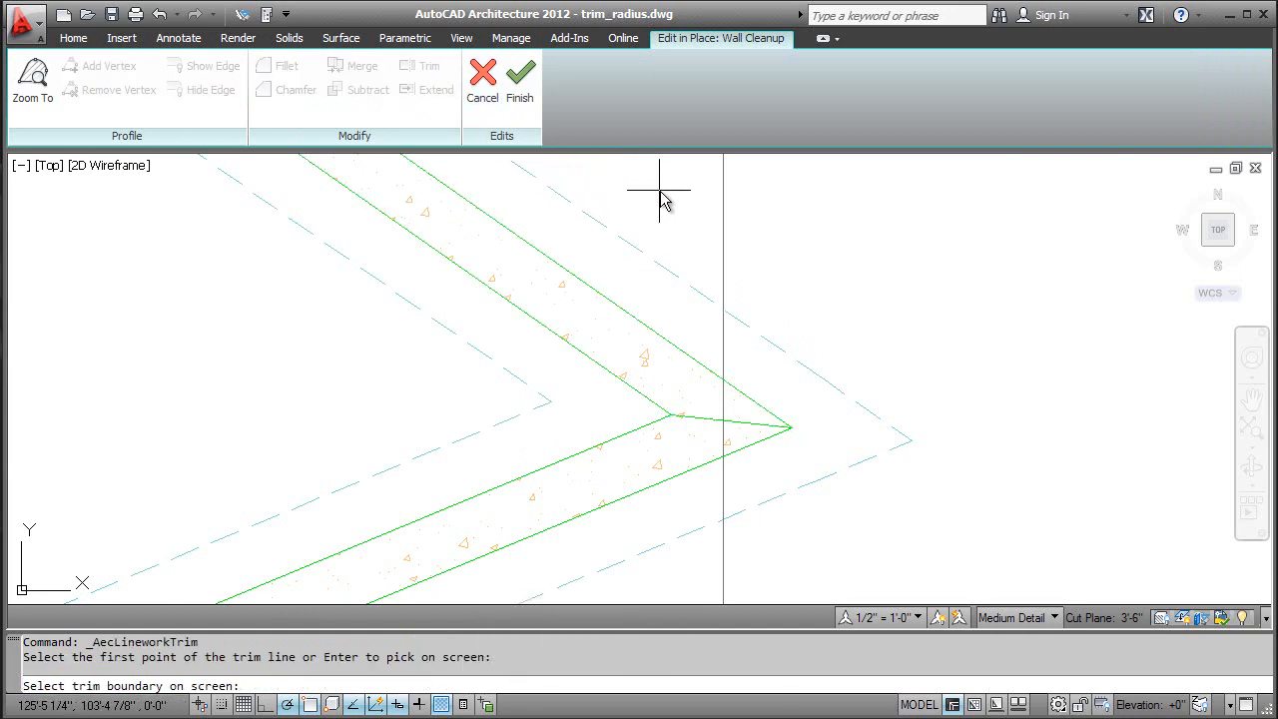
click(724, 204)
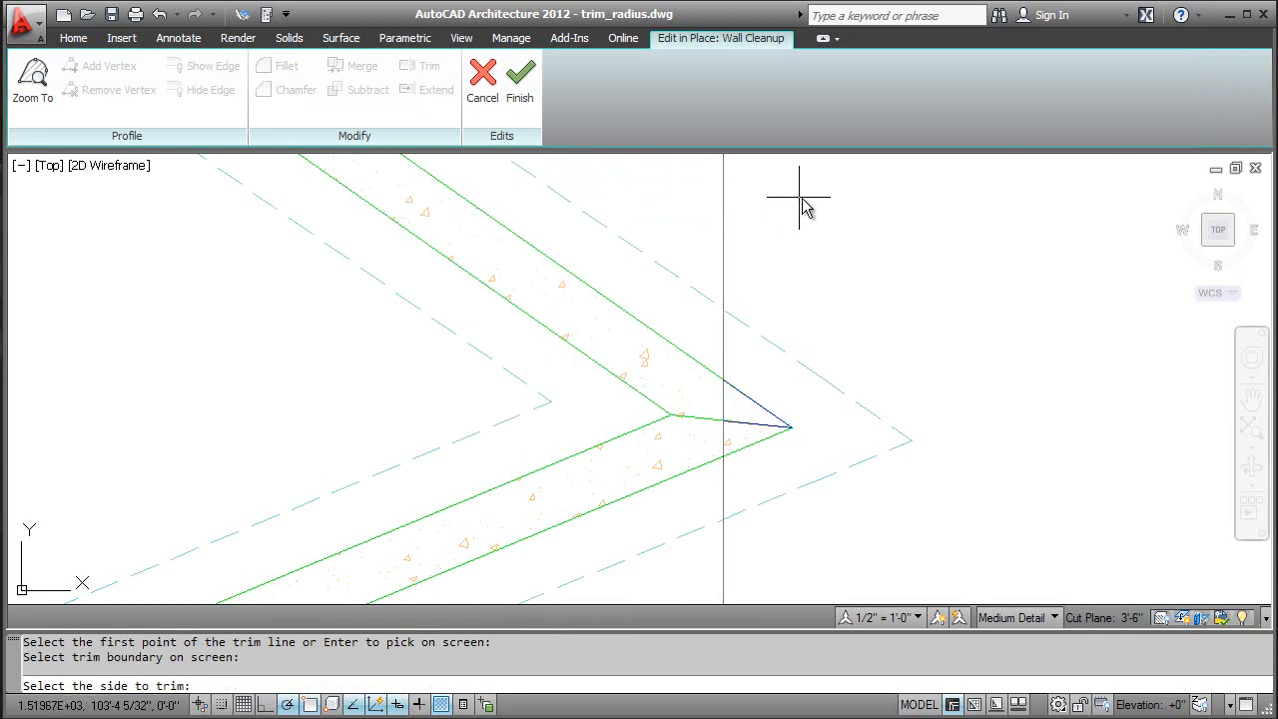
click(865, 205)
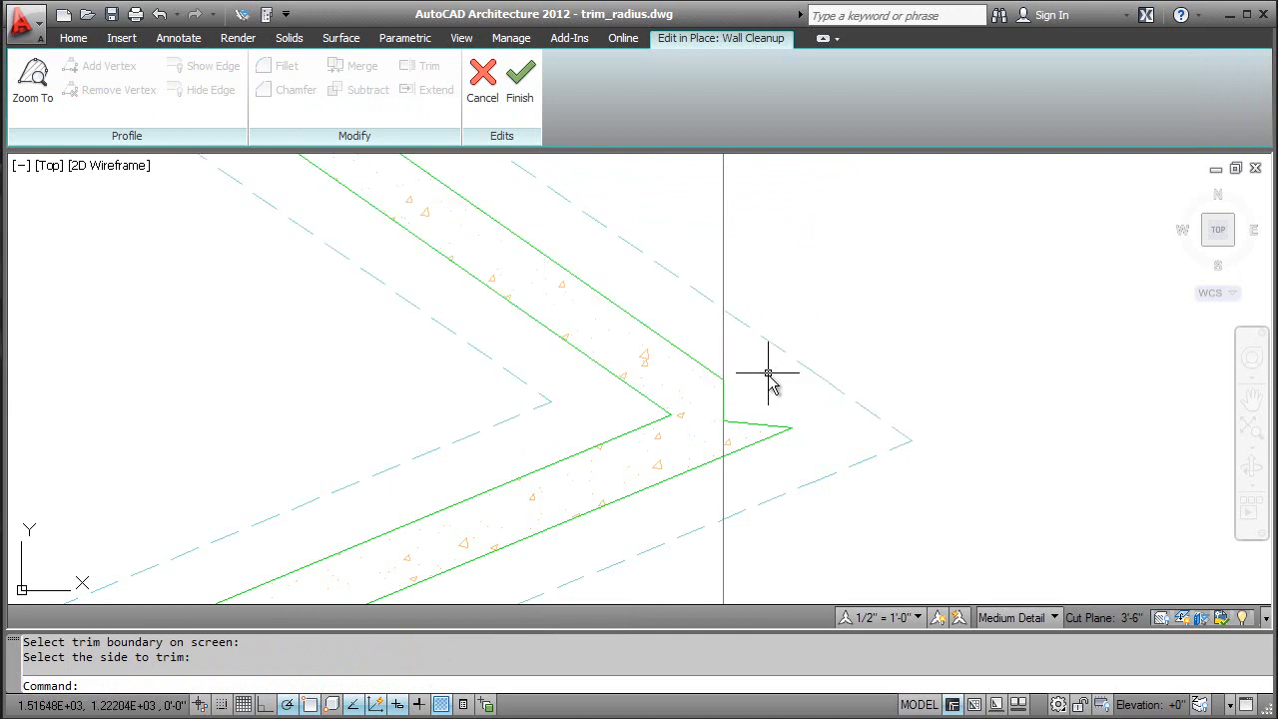
Step: Trim the lower wall's pointed tip along a slanted two-point trim line starting where the vertical line meets the wall joint
click(748, 422)
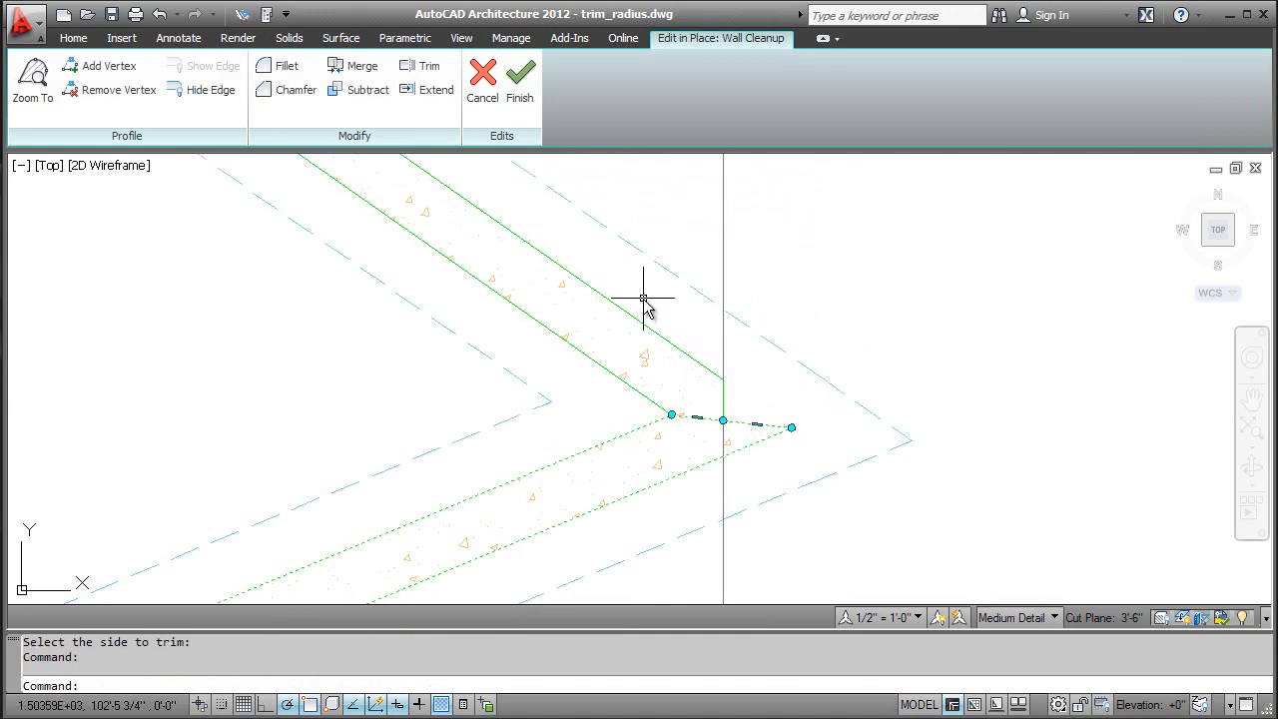
click(423, 68)
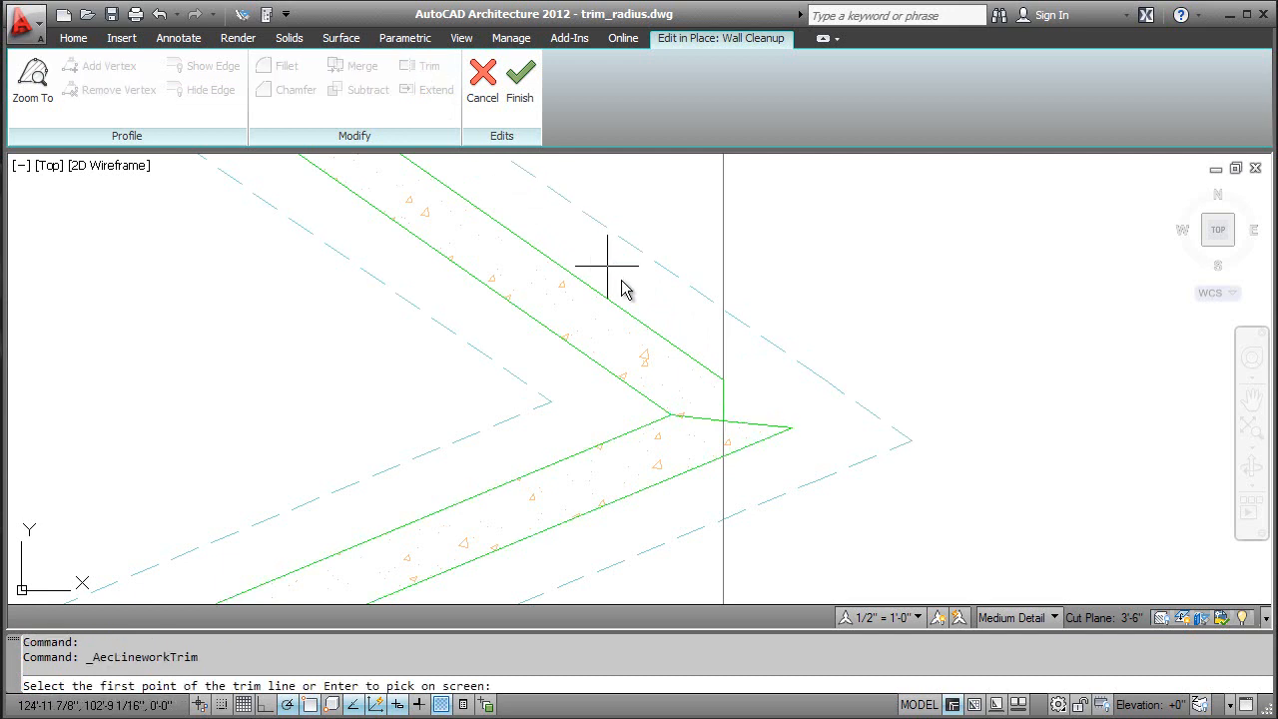
click(723, 421)
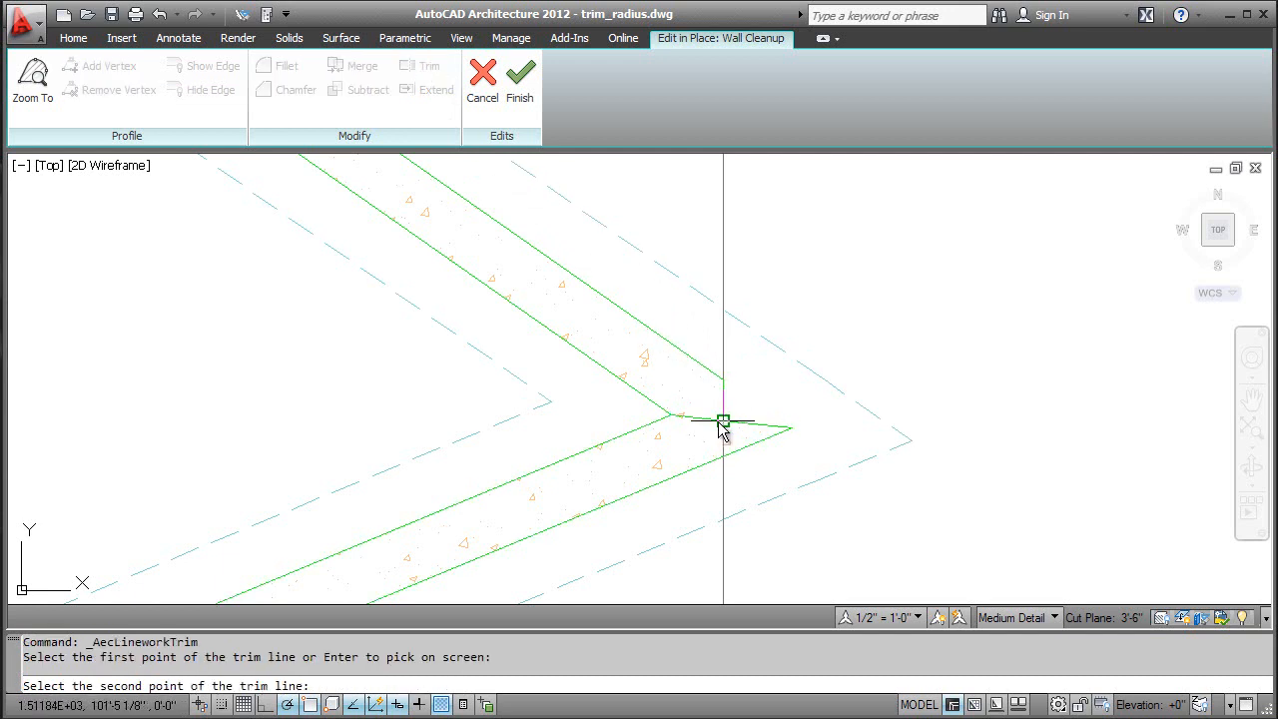
click(659, 539)
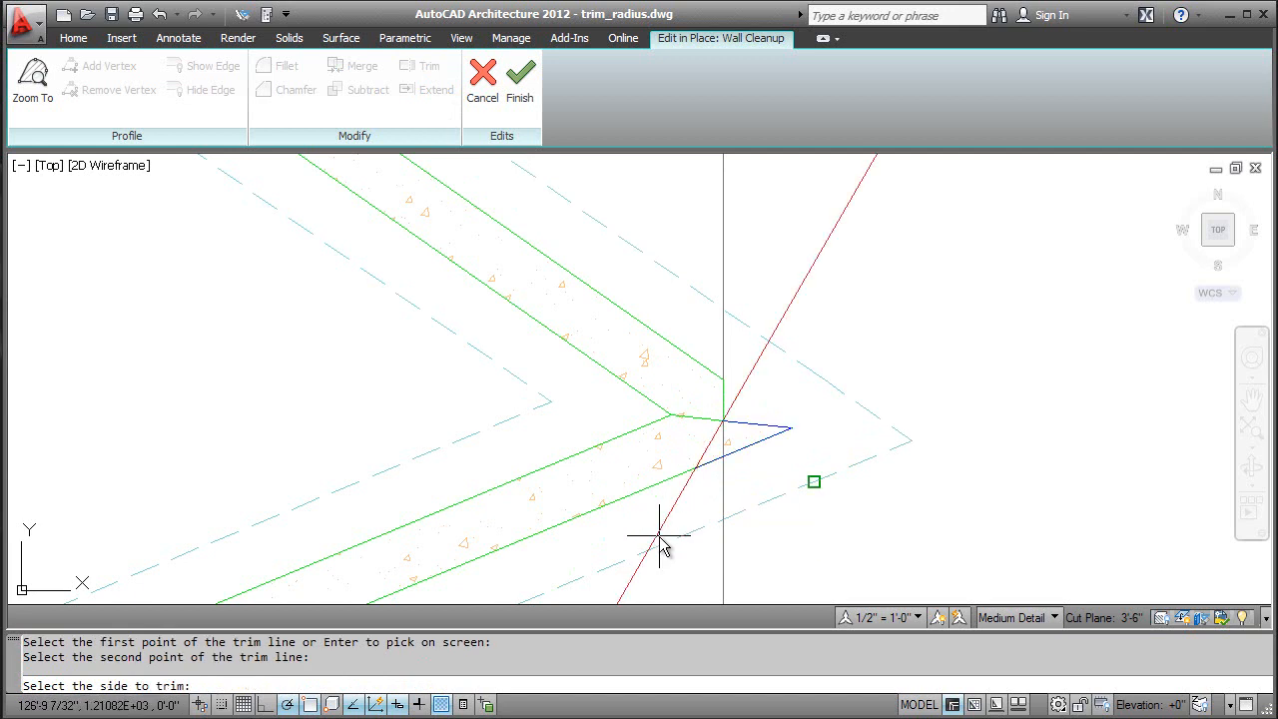
click(747, 497)
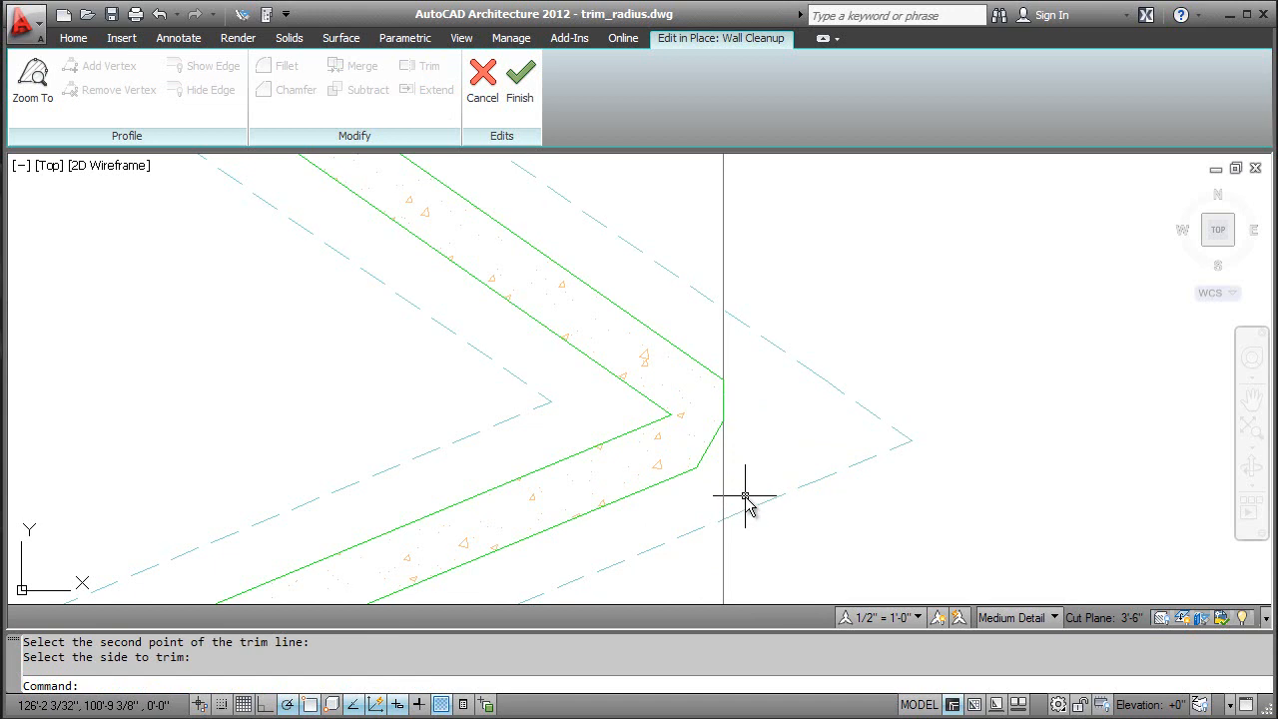
Step: Fillet the upper wall's corner between its outer sloped edge and the vertical trimmed edge with a 3" radius
click(699, 465)
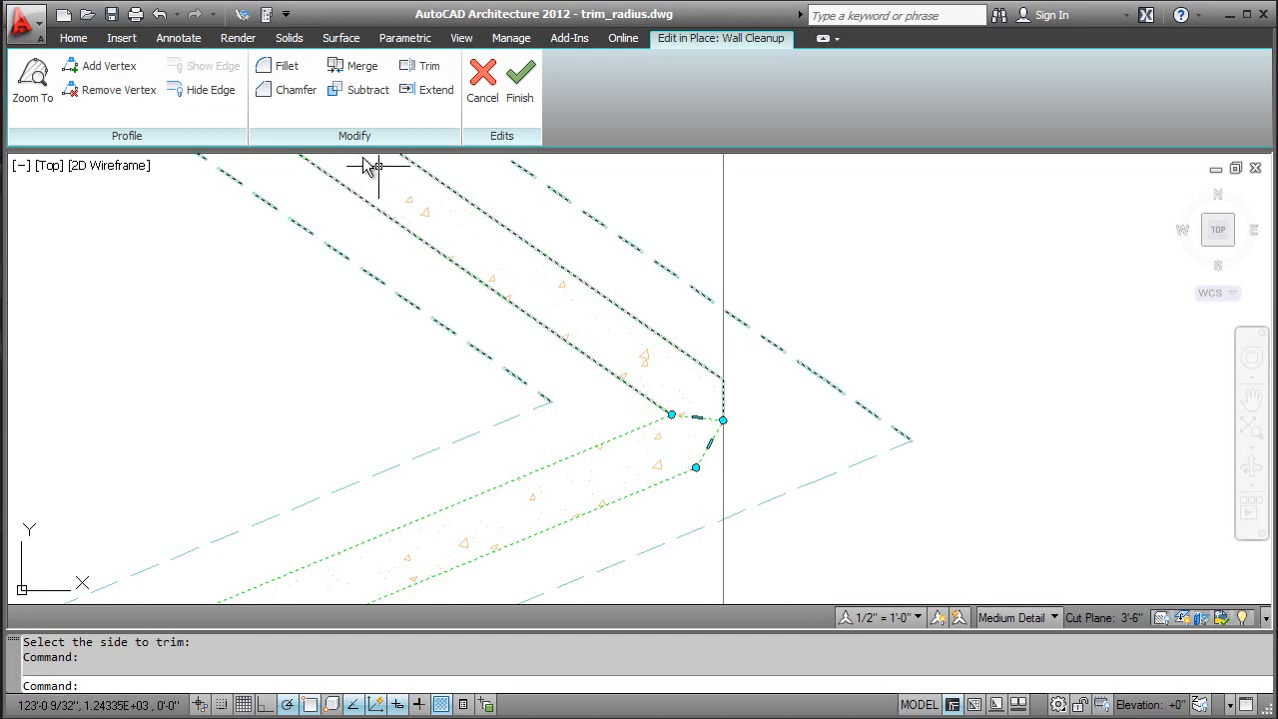
click(285, 66)
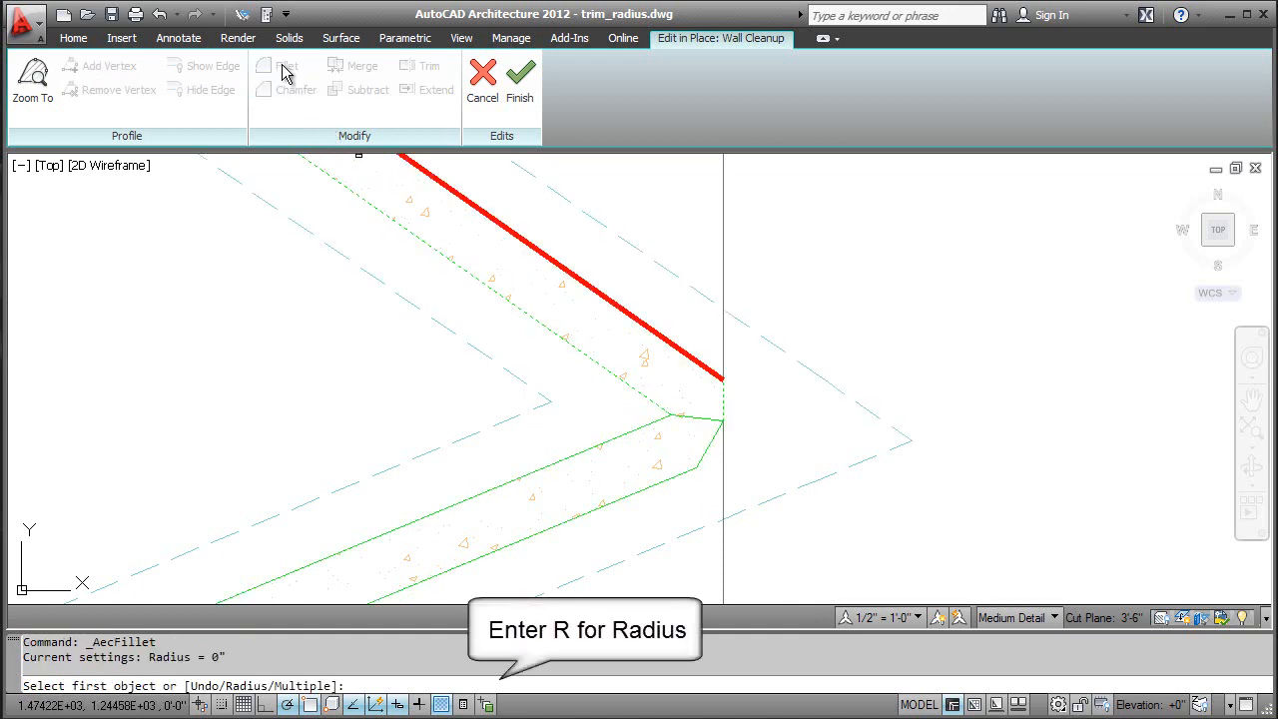
text(r)
key(Return)
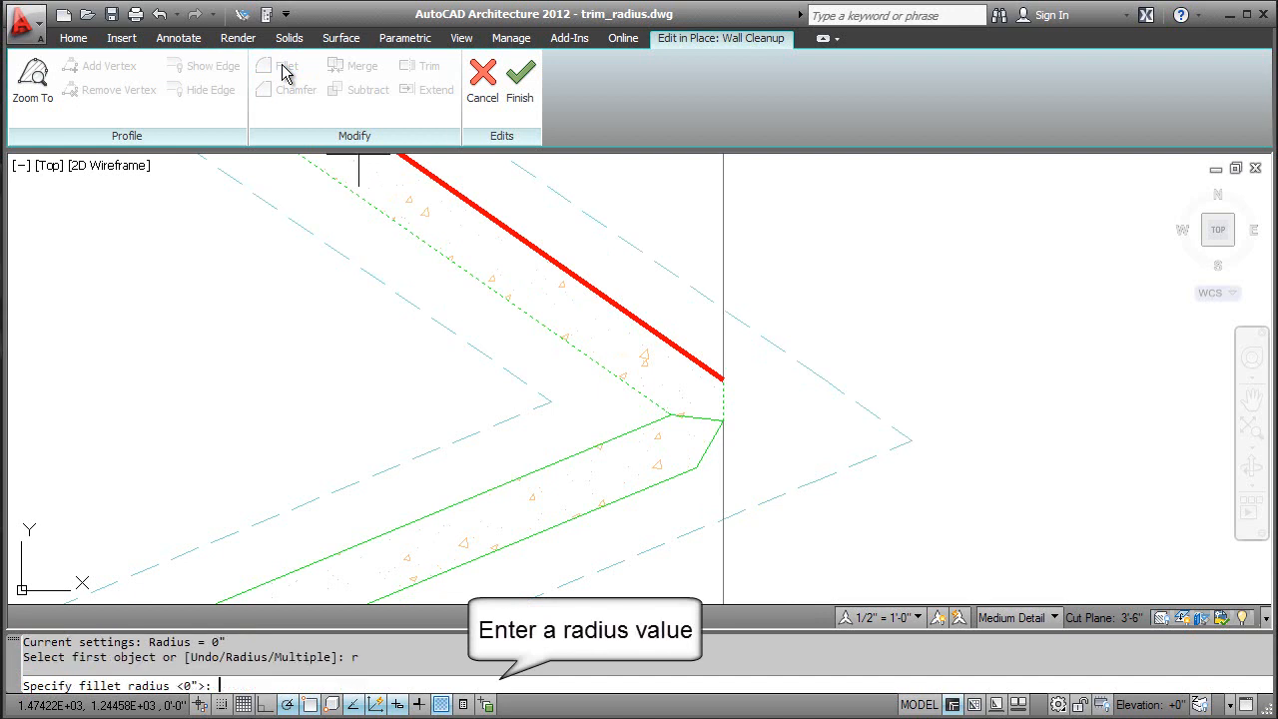
key(Return)
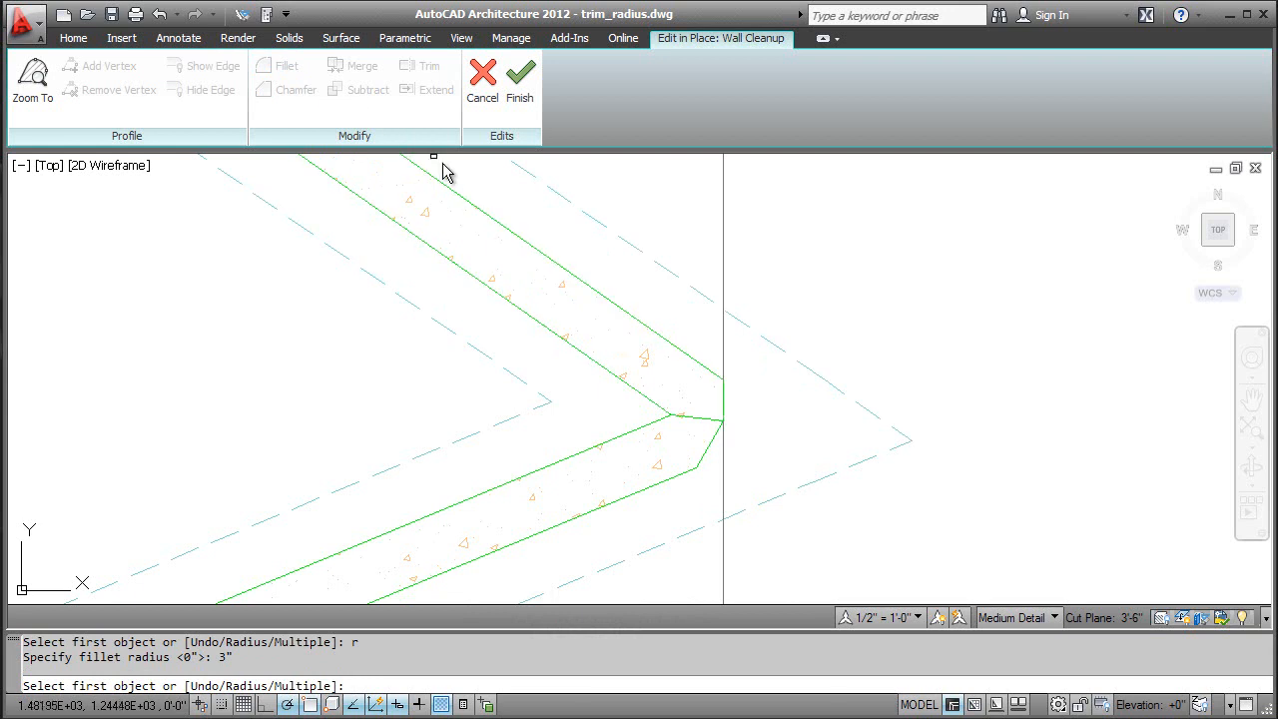
click(475, 208)
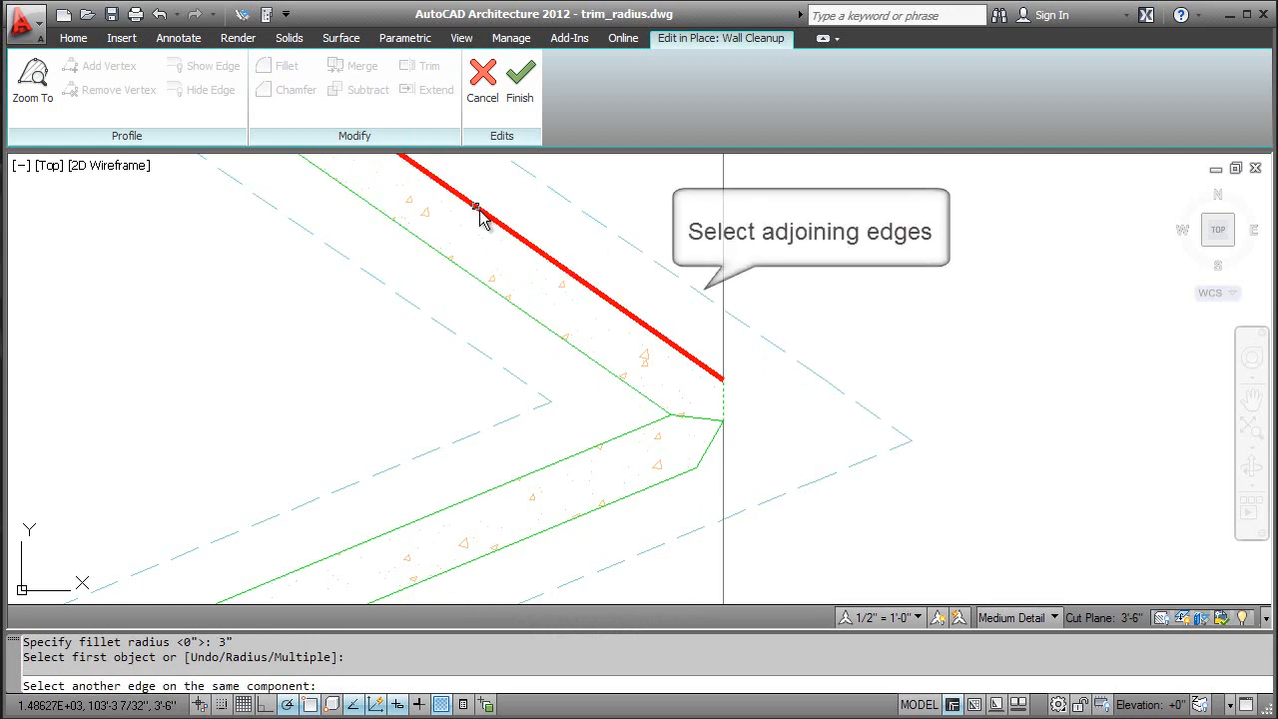
click(723, 399)
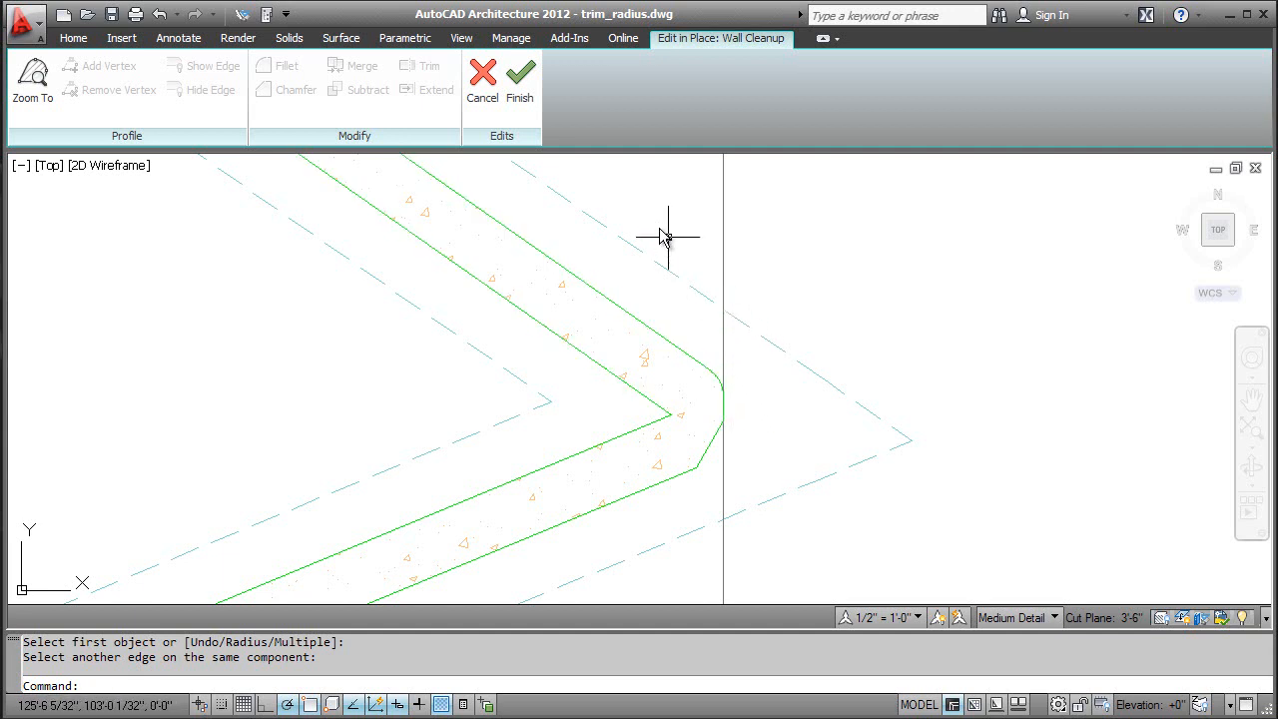
Step: Finish the in-place cleanup edit and delete the vertical line that served as trim boundary
click(522, 98)
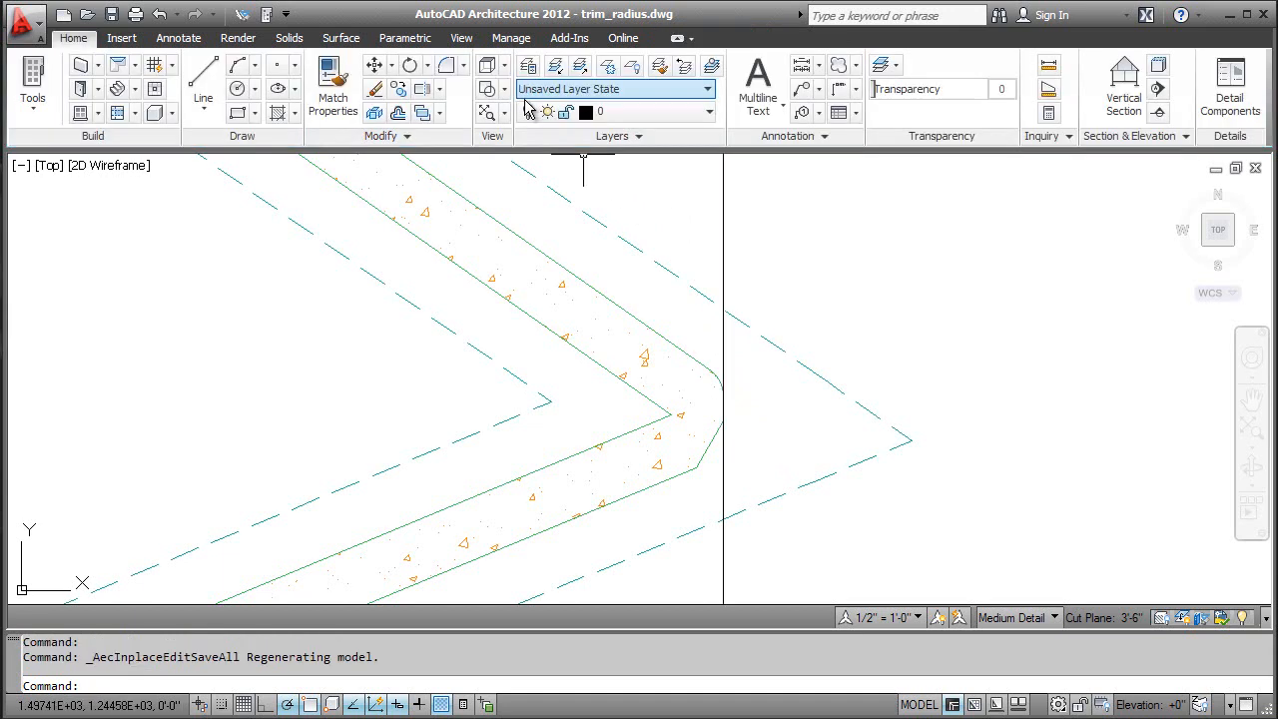
click(721, 214)
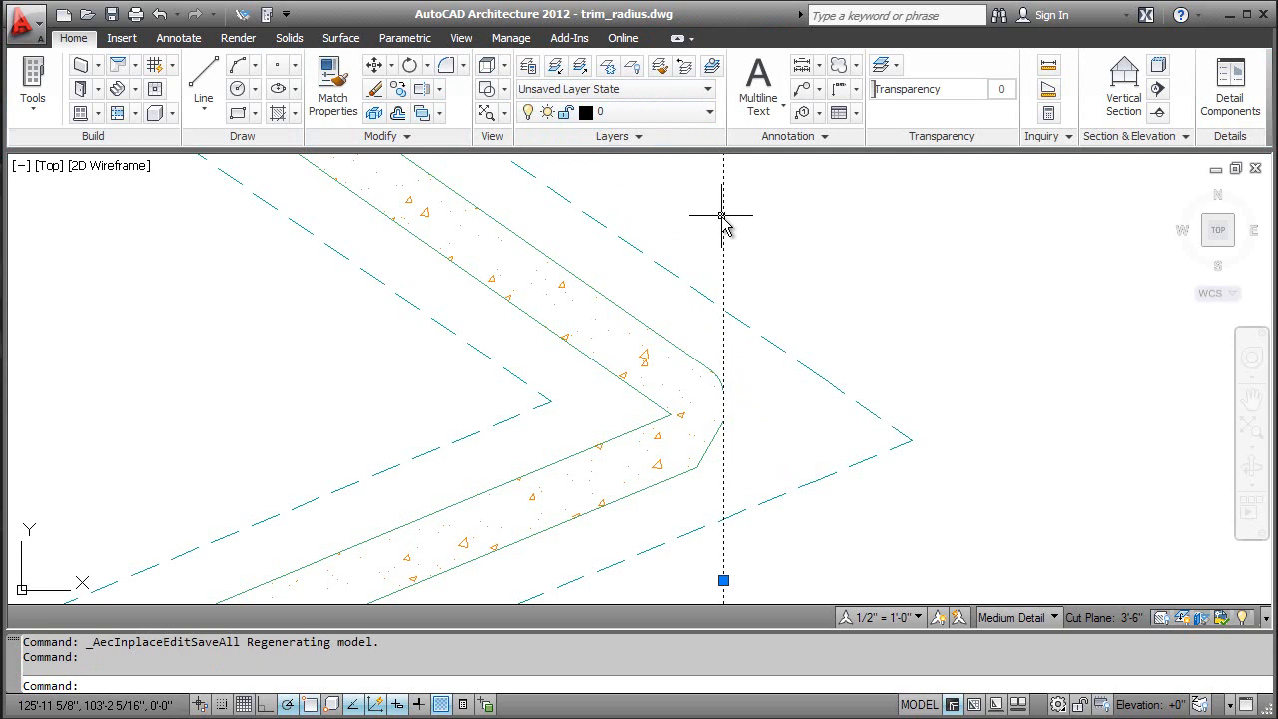
key(Delete)
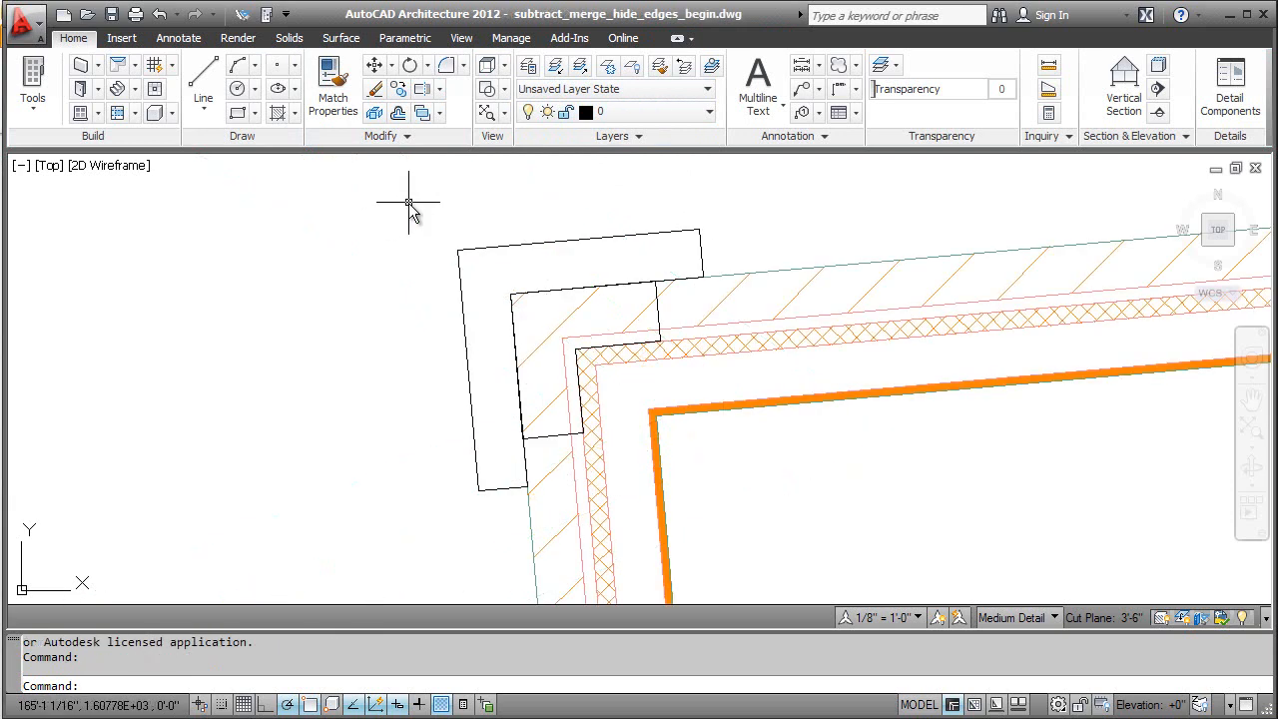
Step: In subtract_merge_hide_edges_begin.dwg, edit the upper wall's cleanup in place and subtract the inner L-shaped outline from its outer hatched layer, keeping the linework
click(749, 271)
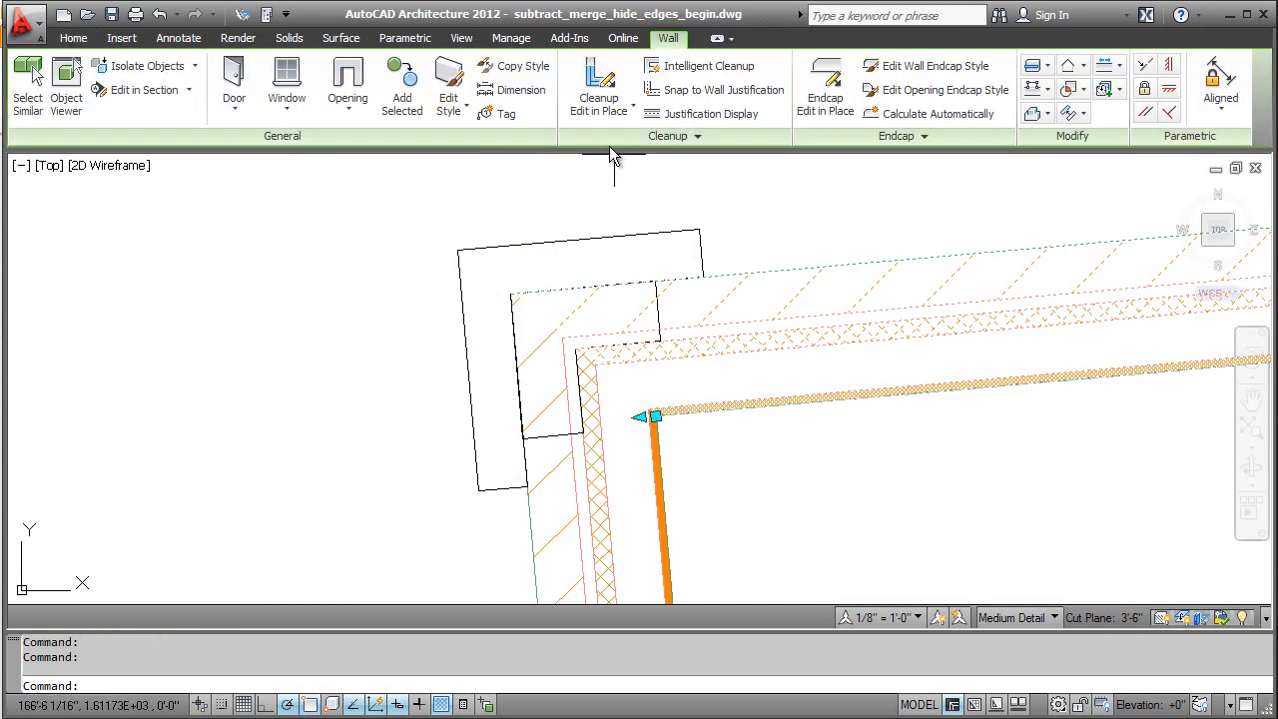
click(597, 96)
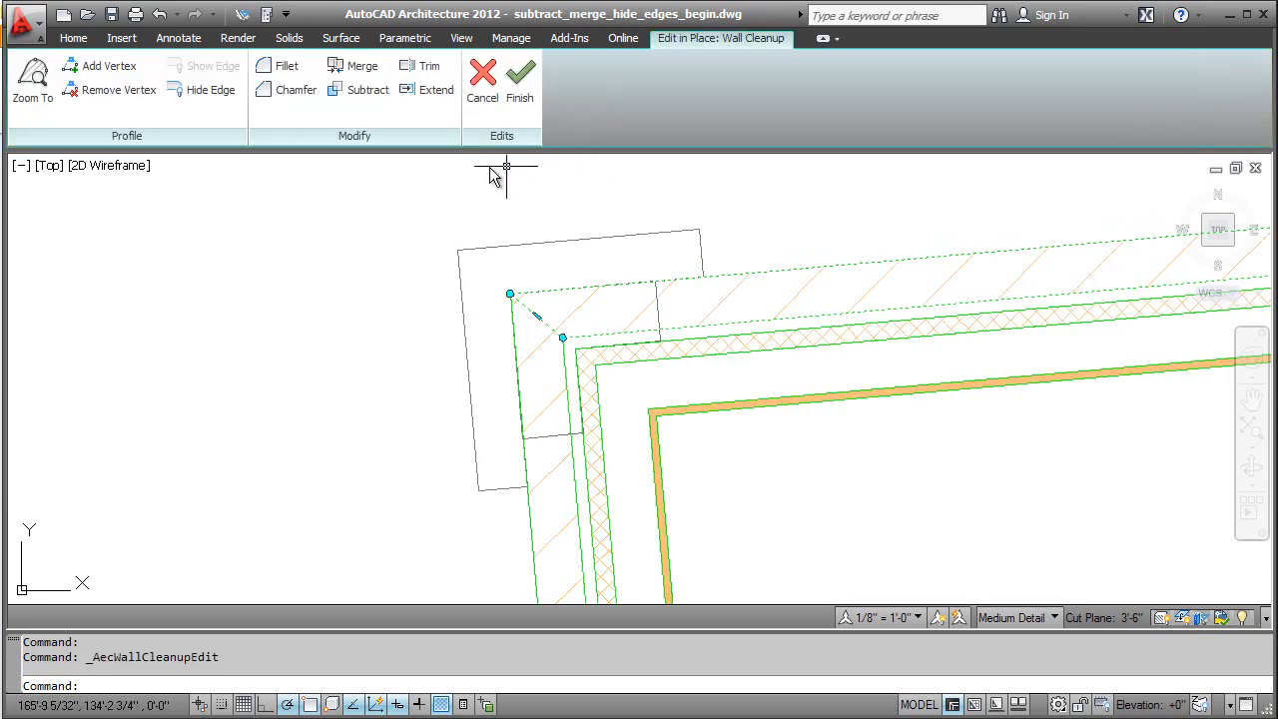
click(359, 94)
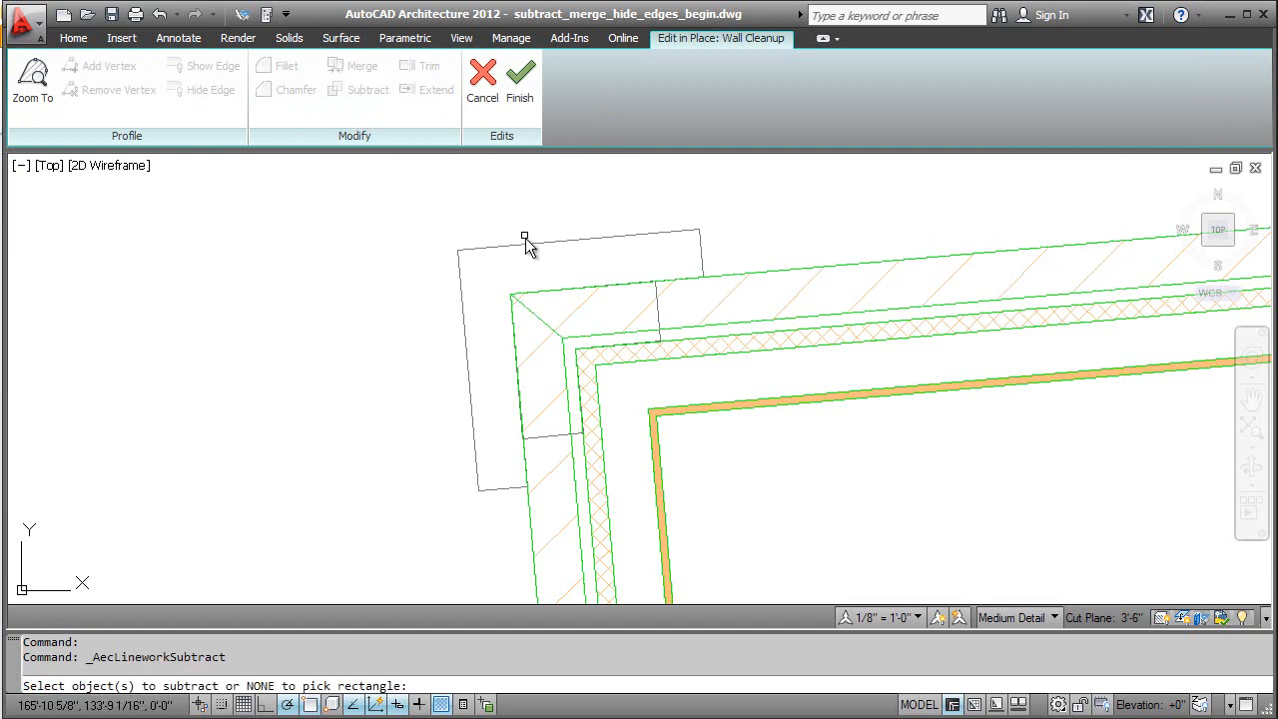
click(657, 311)
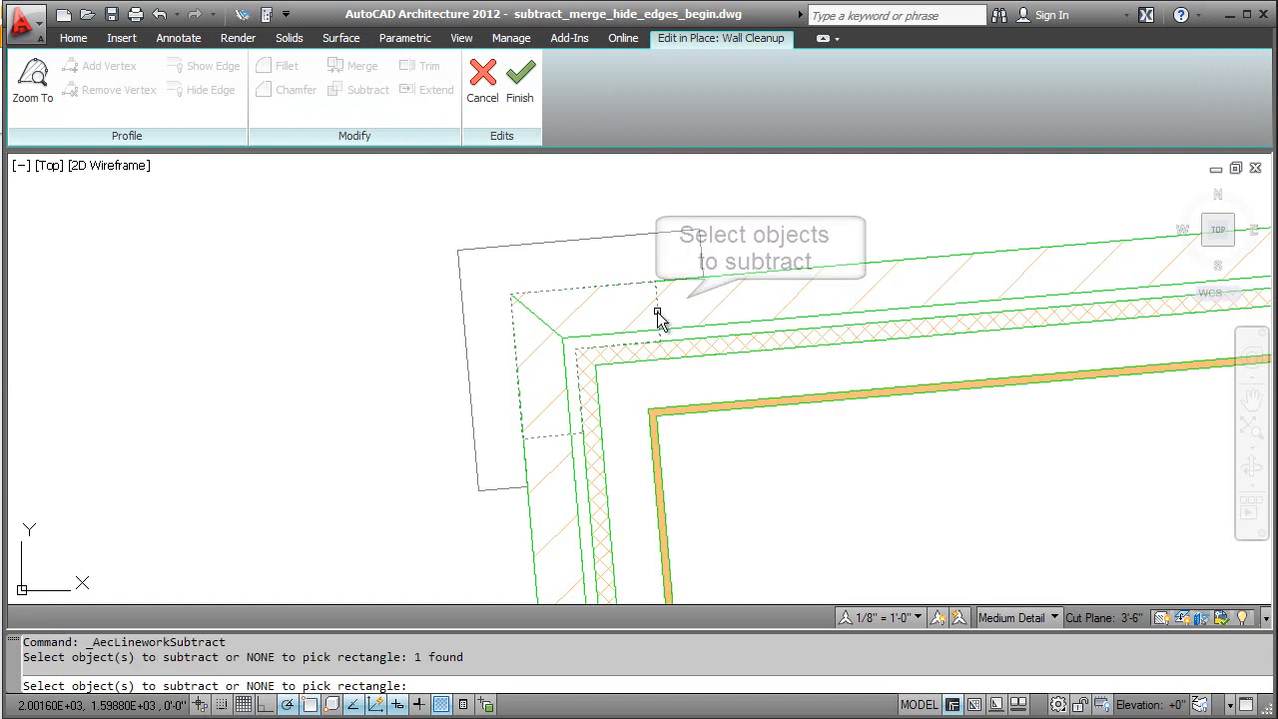
key(Return)
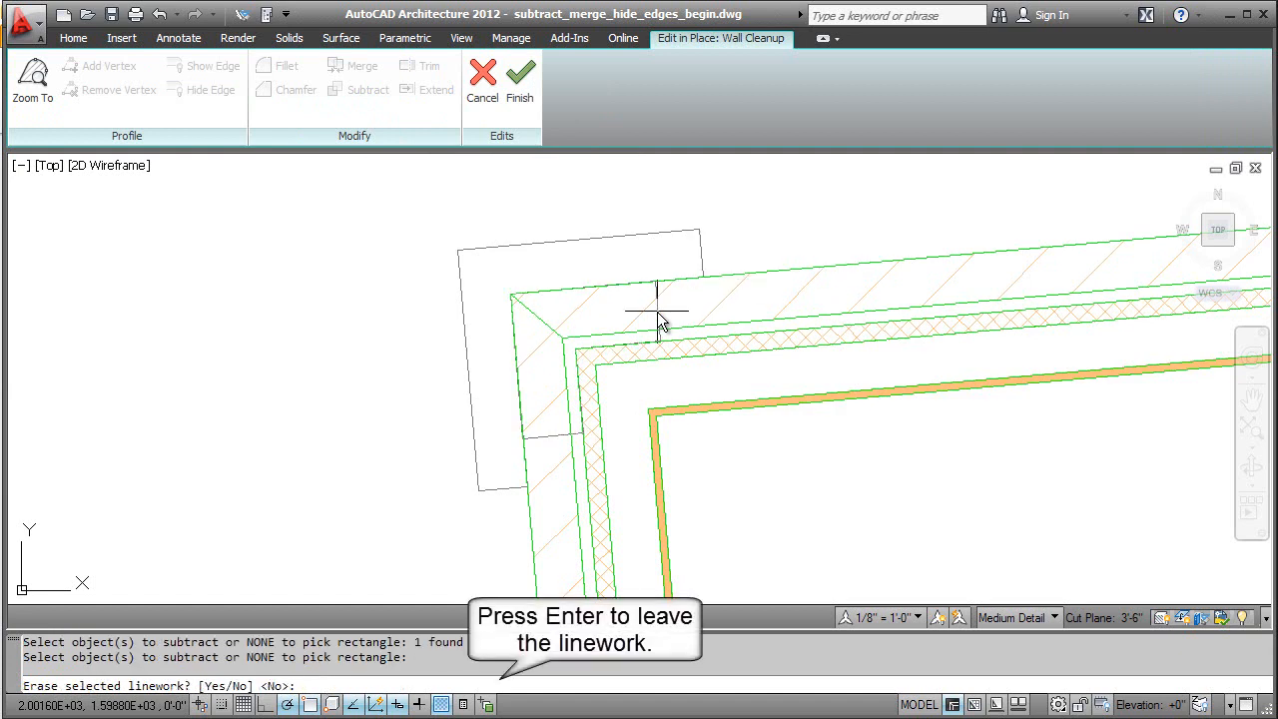
key(Return)
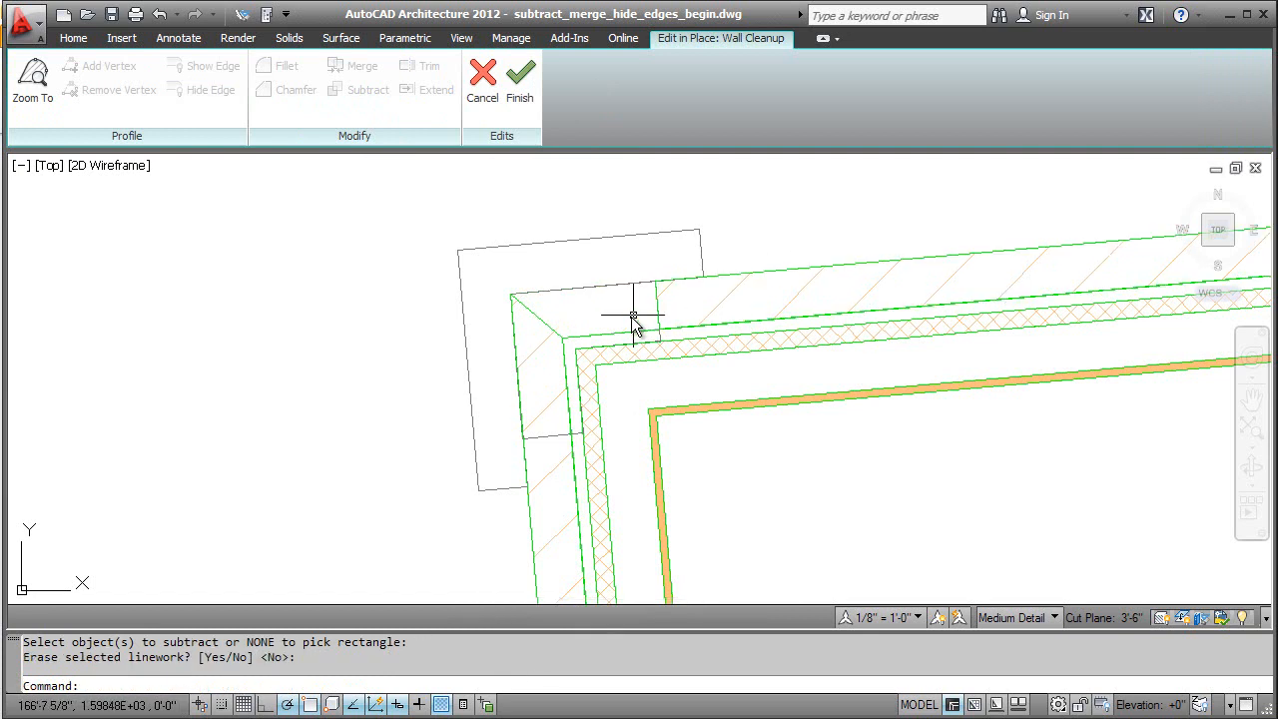
Step: Subtract the inner L-shaped outline from the upper wall's thin gap layer, keeping the linework
click(619, 339)
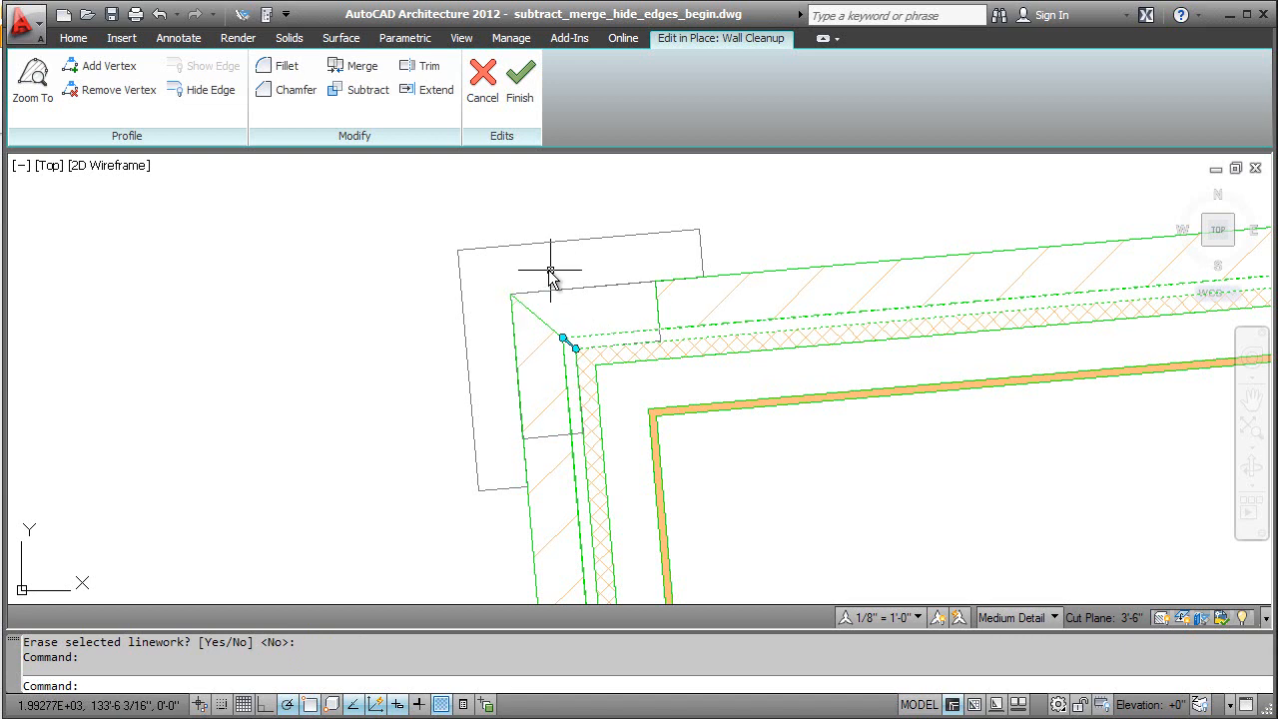
click(349, 93)
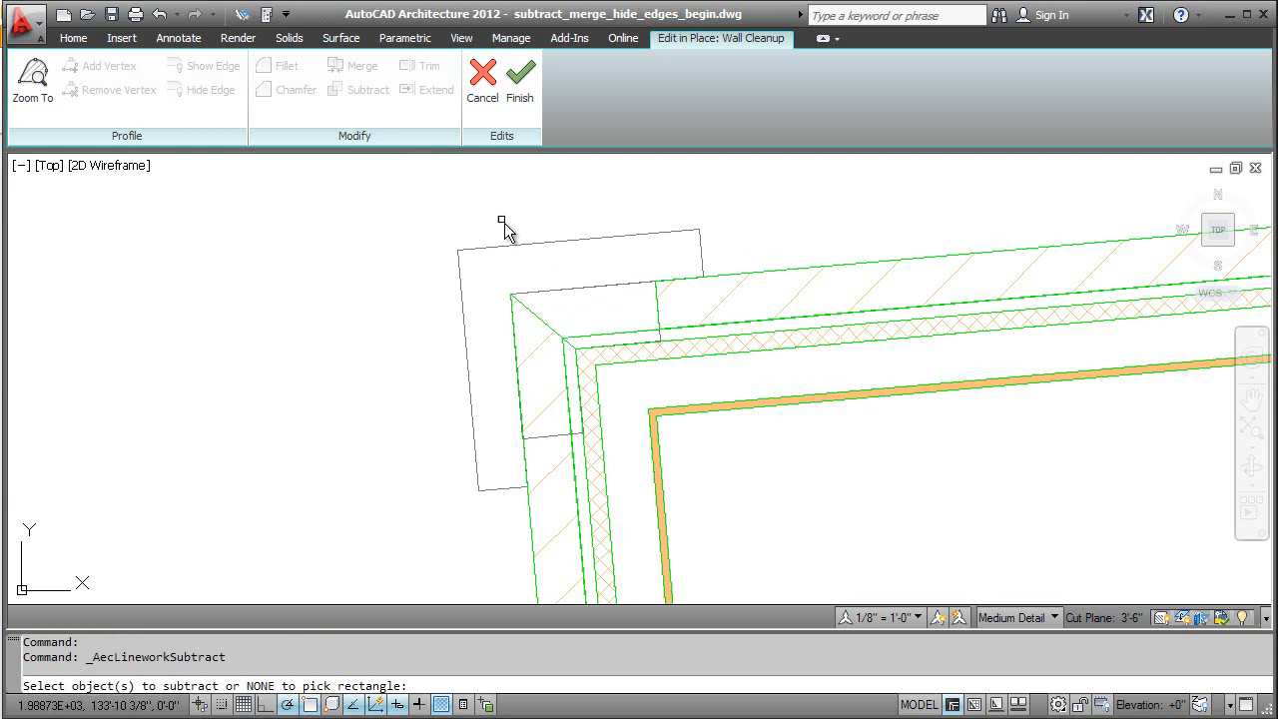
key(Return)
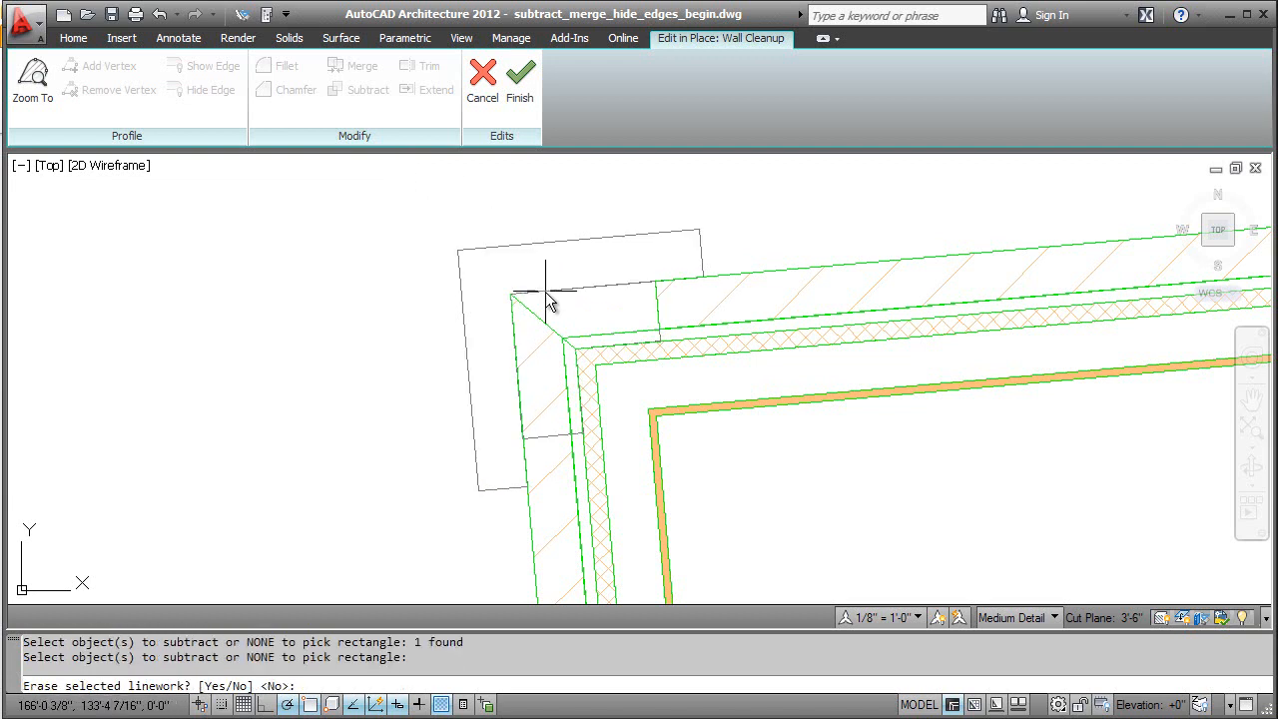
key(Return)
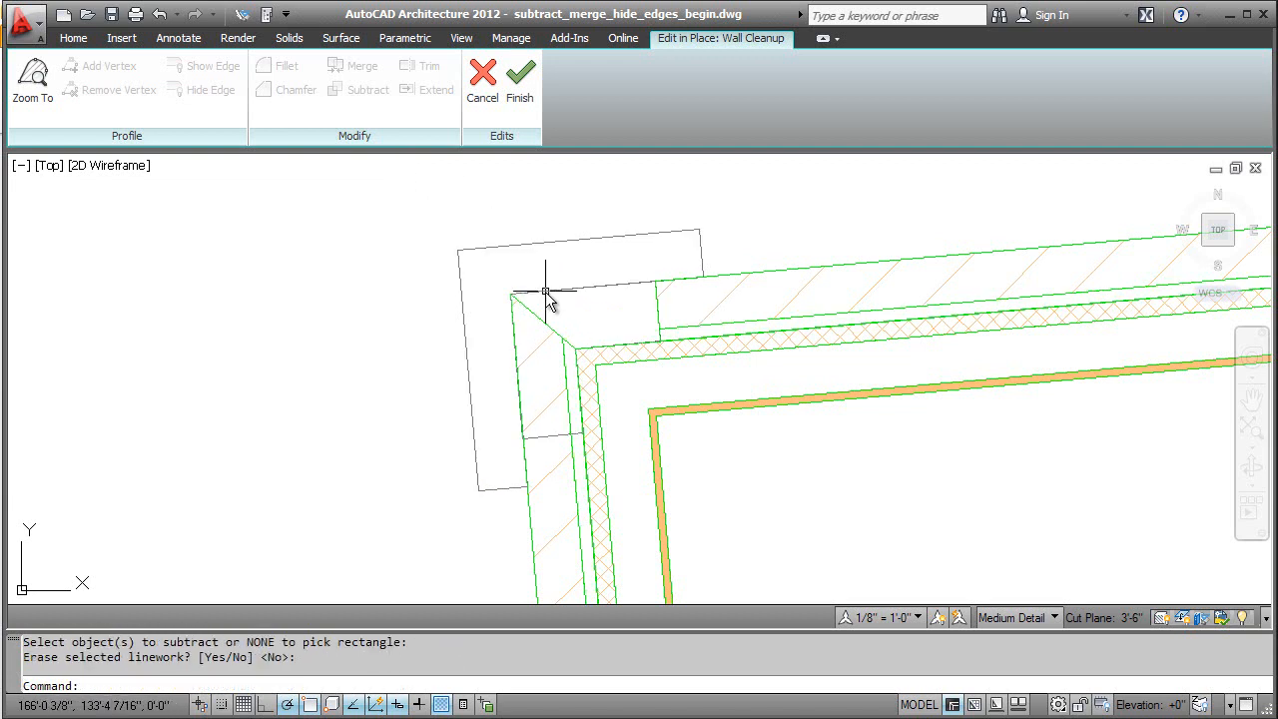
Step: Subtract the inner L-shaped outline from the outer hatched layer of the wall running down from the corner, keeping the linework
click(564, 340)
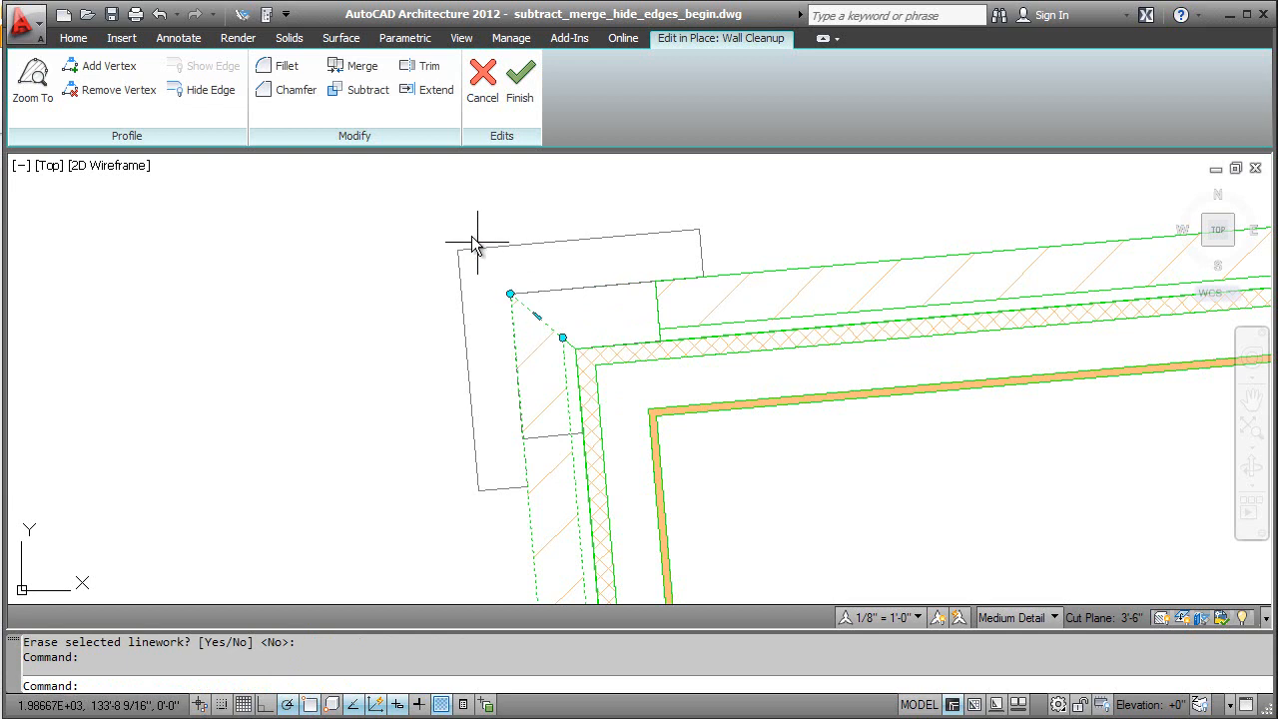
click(355, 96)
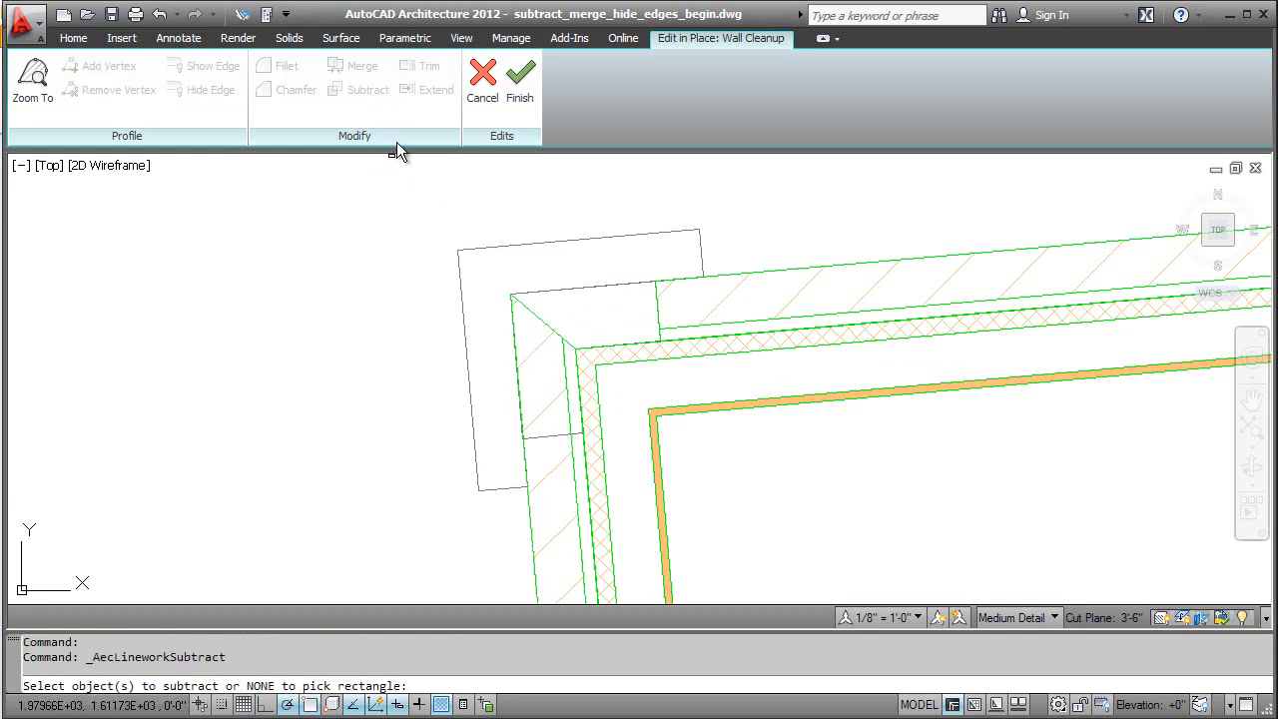
click(484, 250)
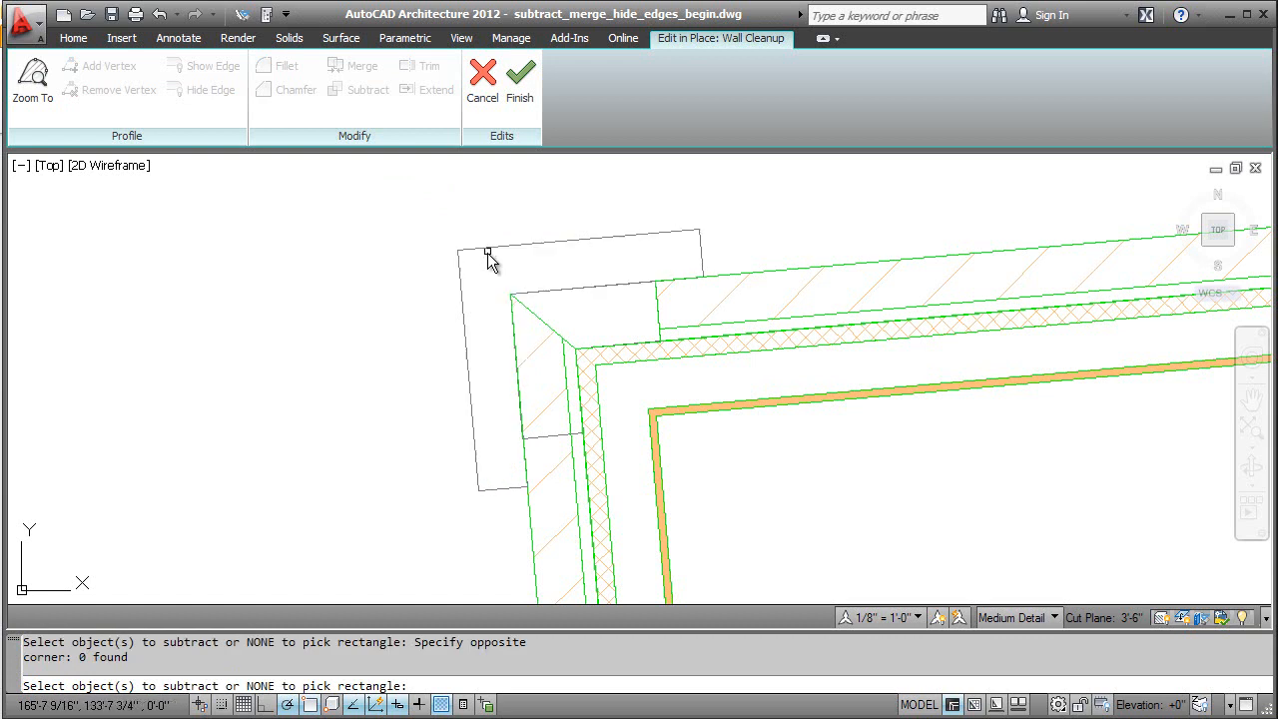
click(548, 292)
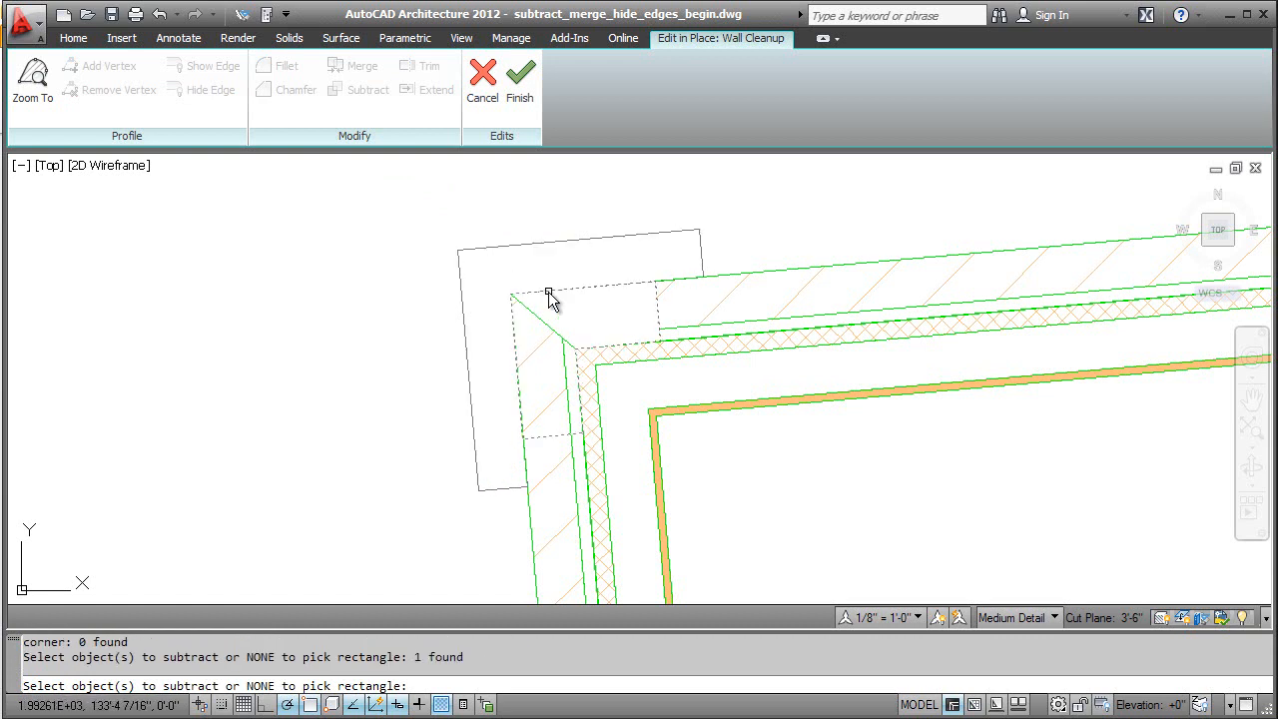
key(Return)
key(Return)
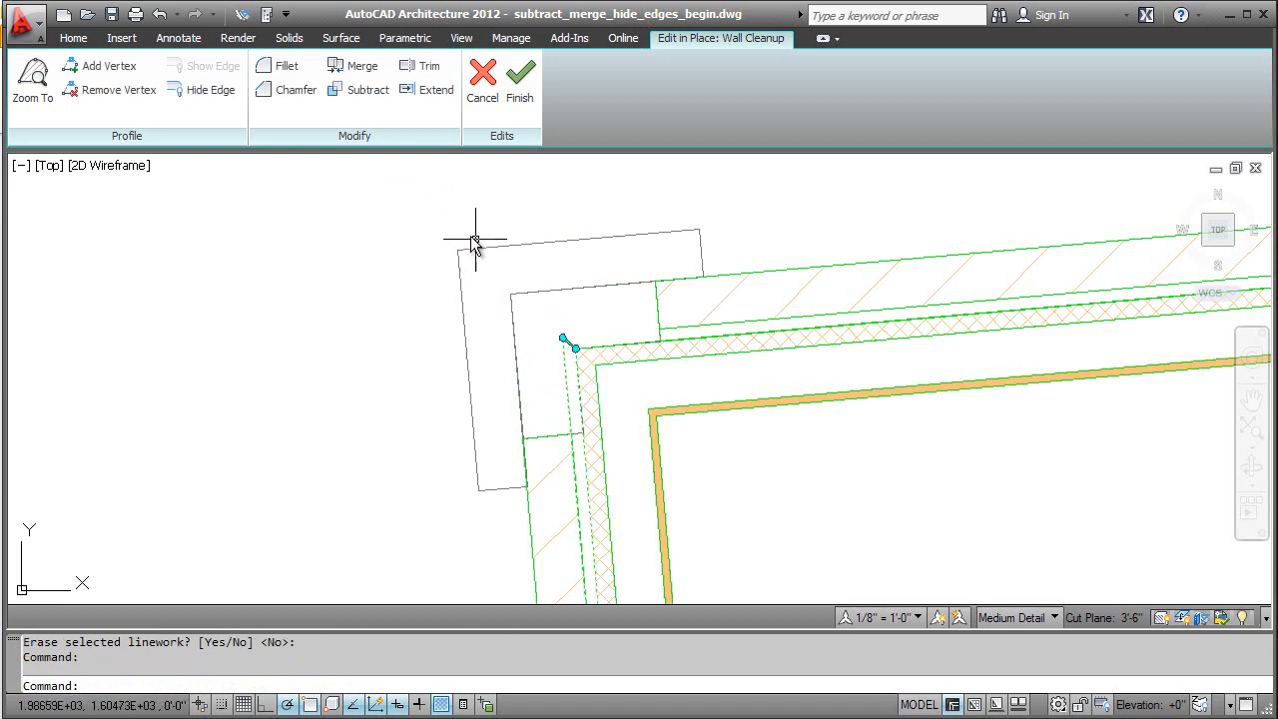
Step: Subtract the inner L-shaped outline from the downward wall's thin gap layer, keeping the linework
click(343, 100)
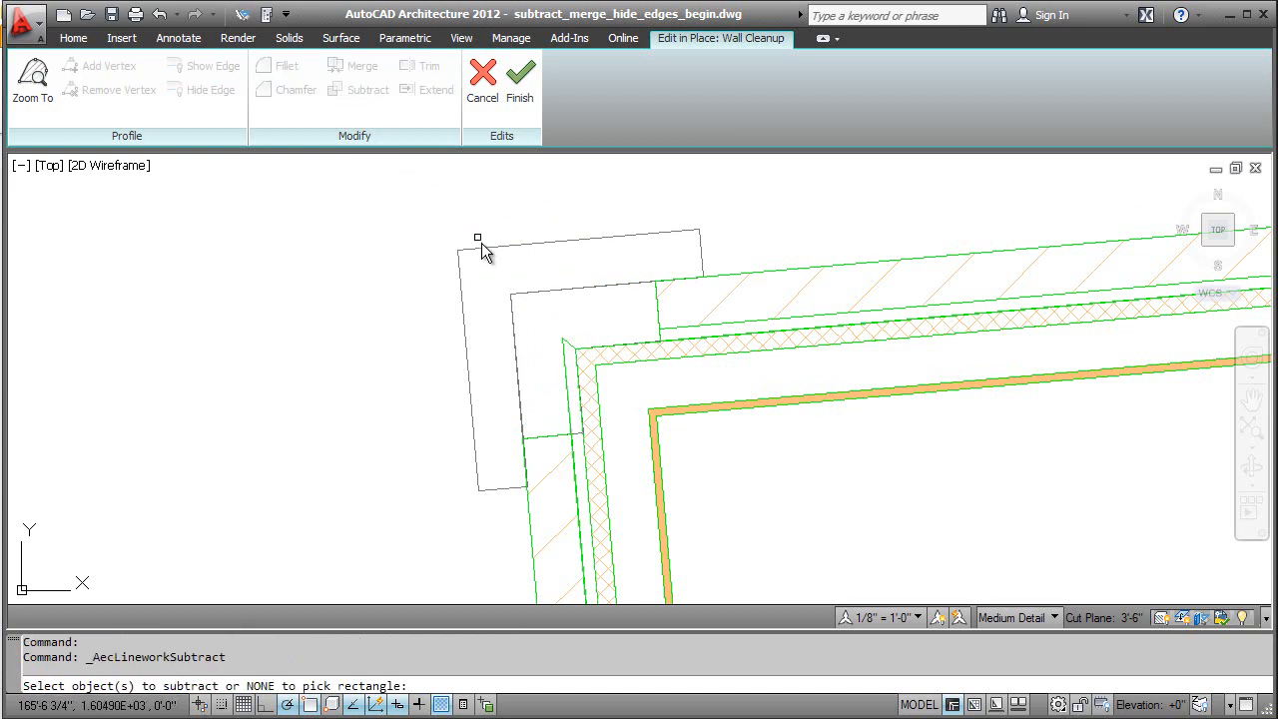
click(529, 295)
key(Return)
key(Return)
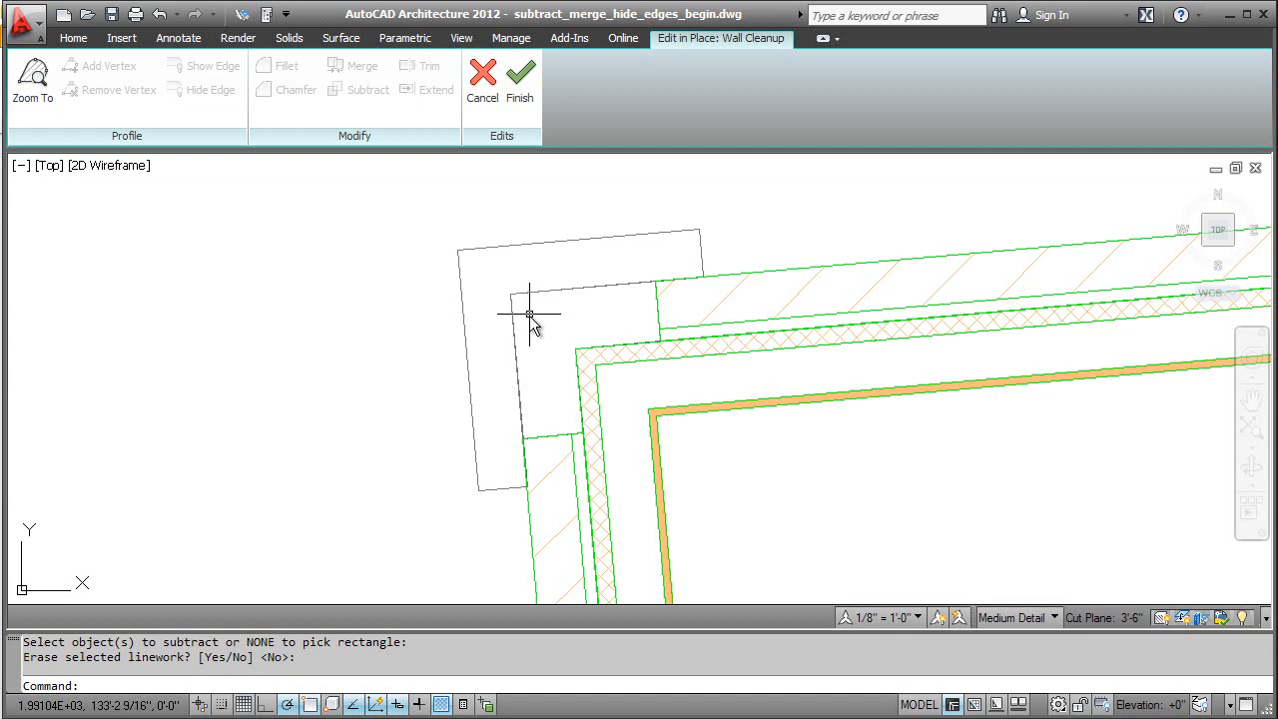
Step: Merge the outer L-shaped outline into the downward wall's outer hatched layer and erase the selected linework
click(540, 438)
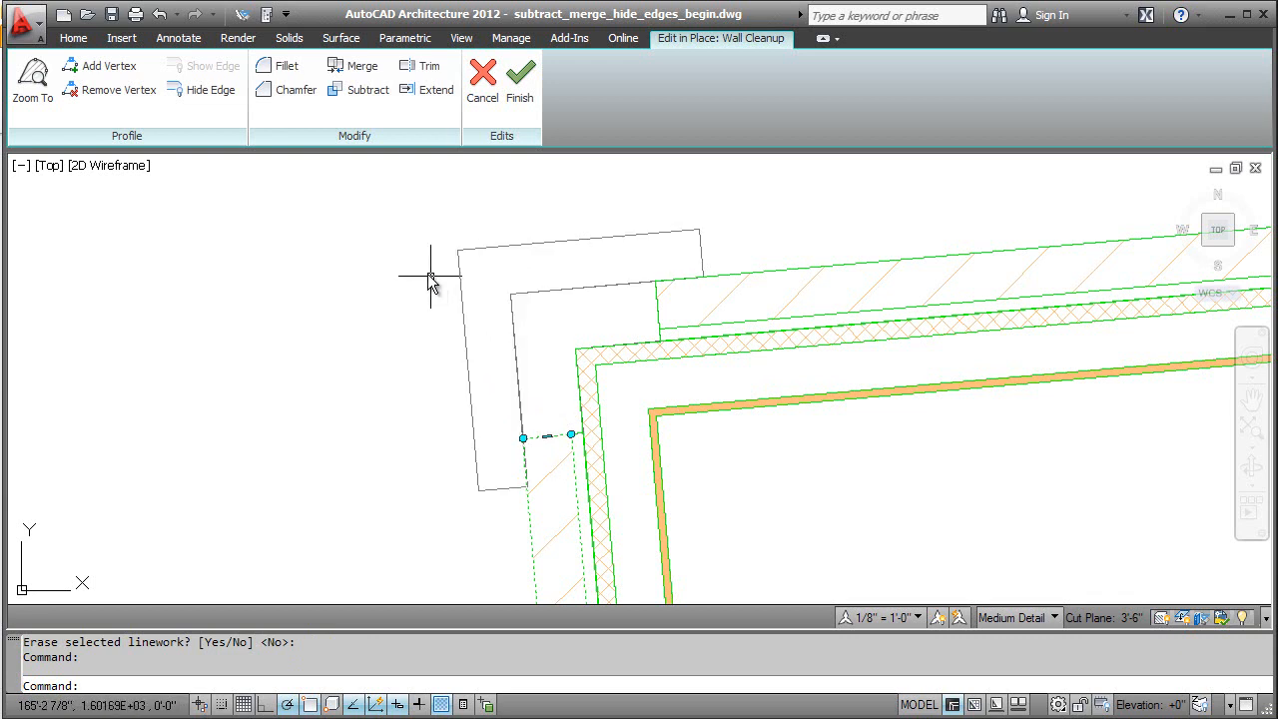
click(347, 73)
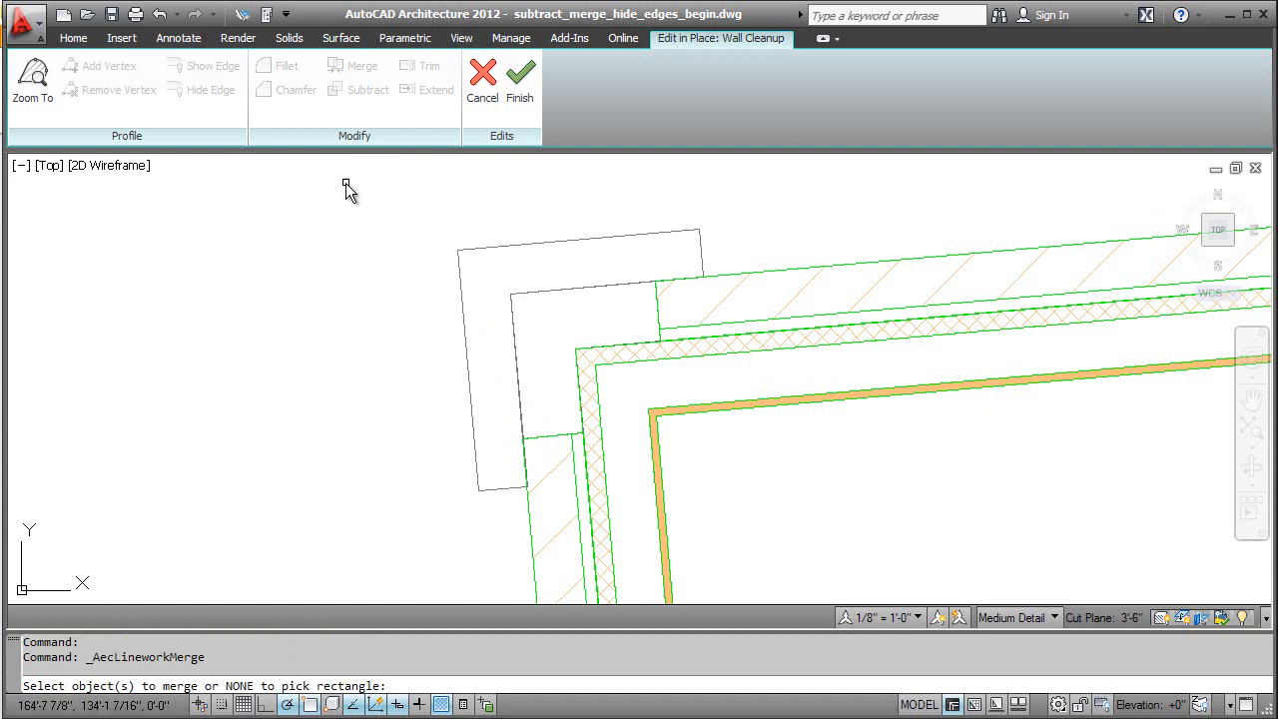
click(461, 333)
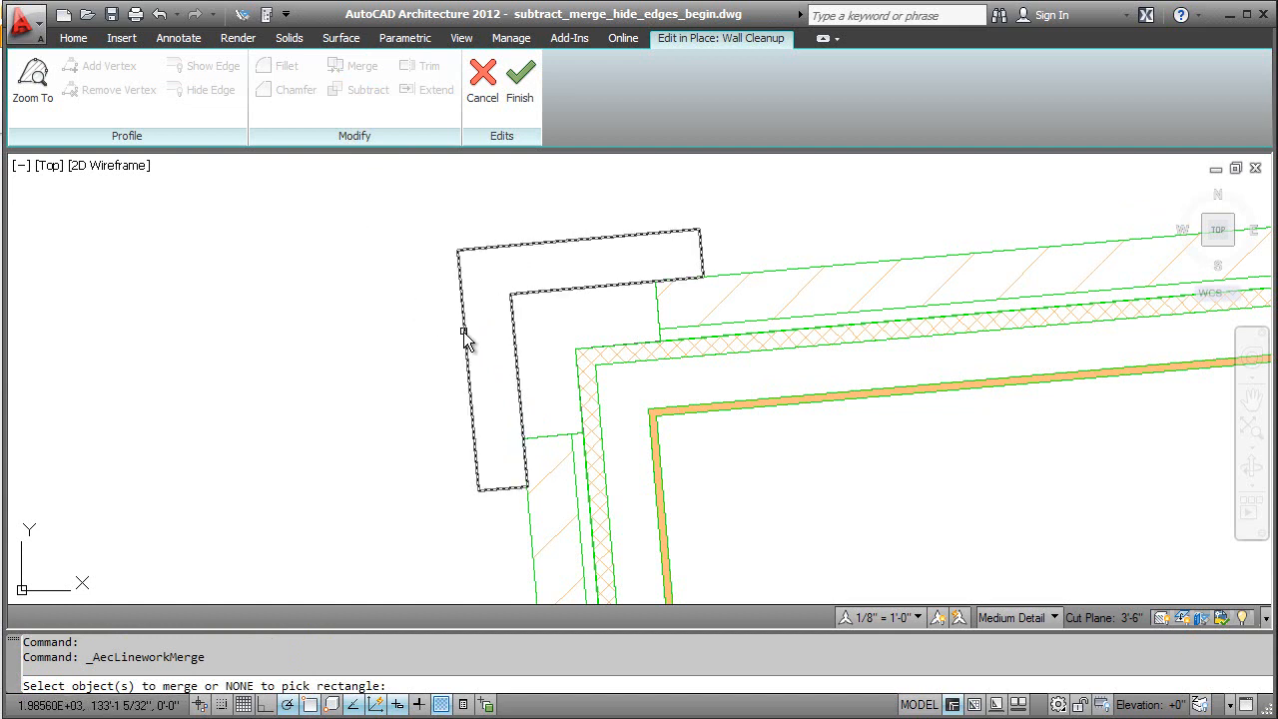
key(Return)
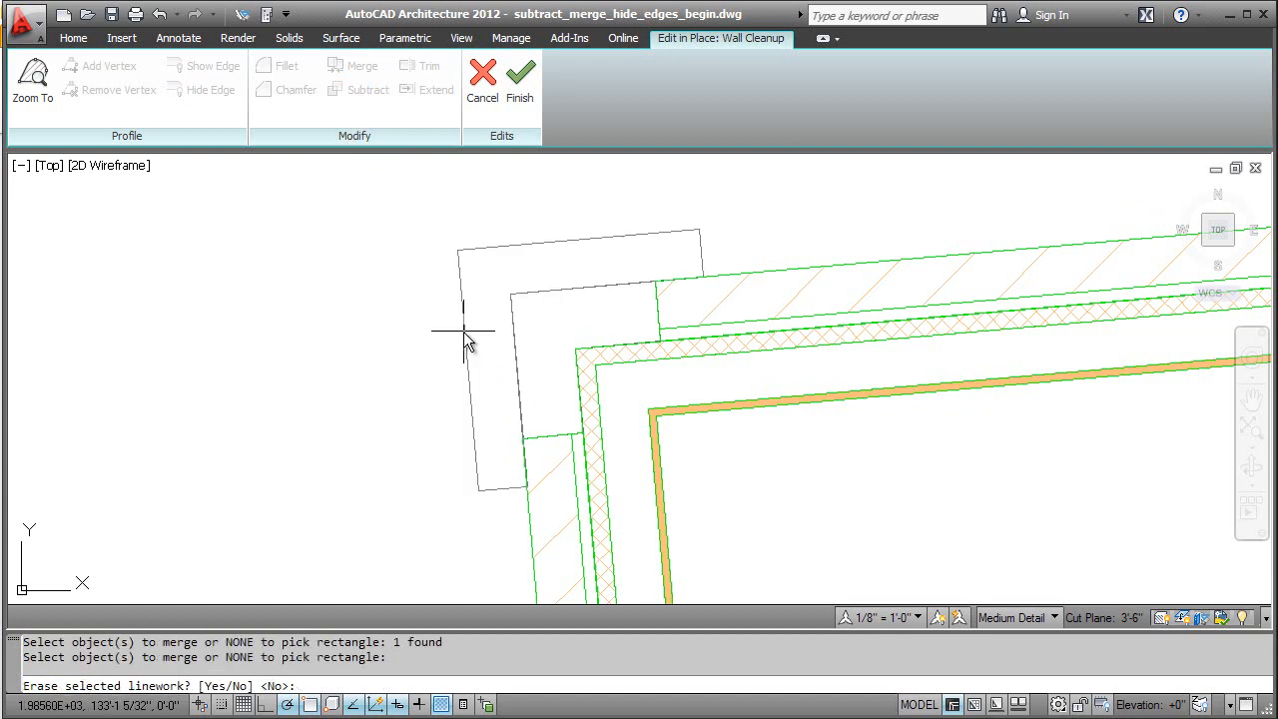
text(y)
key(Return)
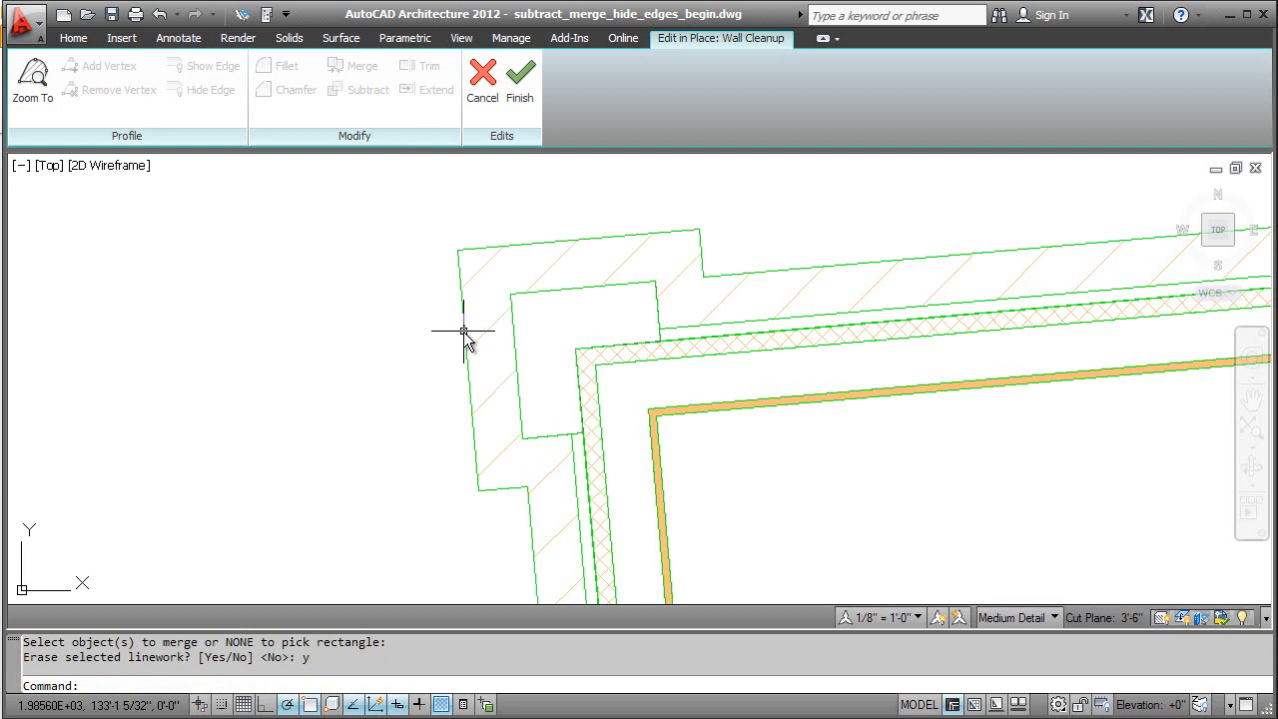
Step: Hide the short end edge of the downward wall's thin gap layer
click(577, 436)
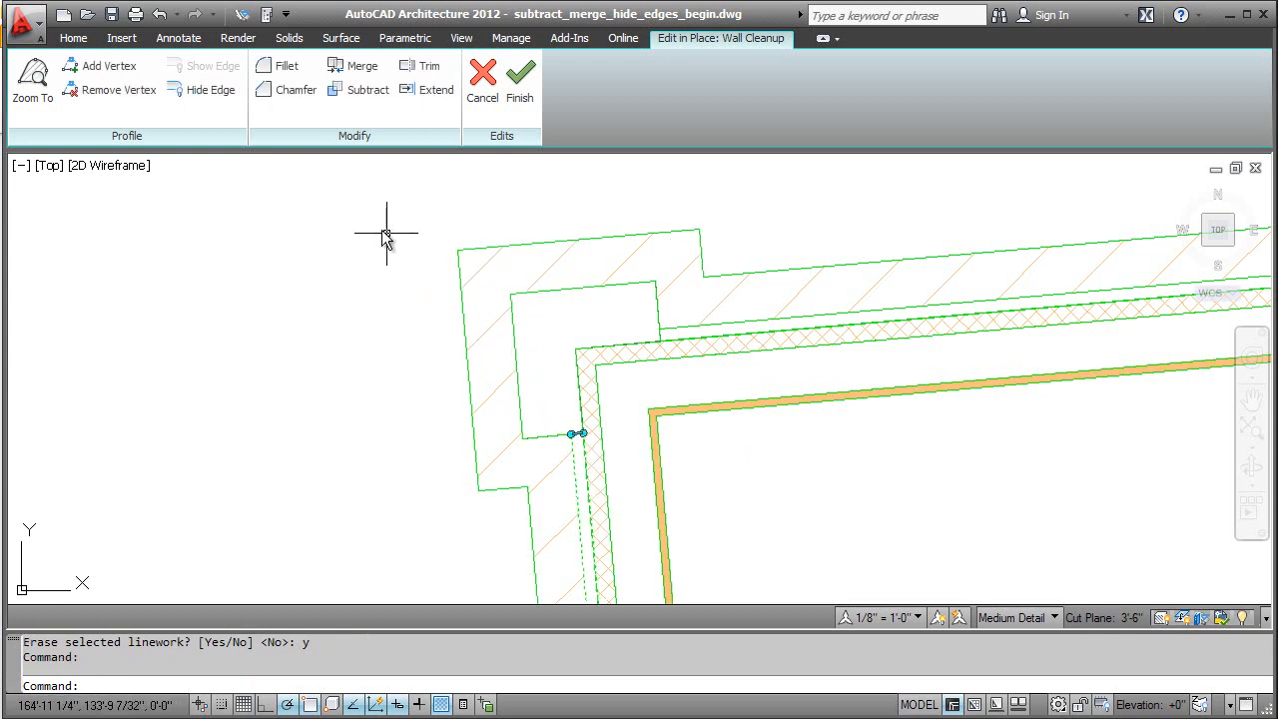
click(191, 90)
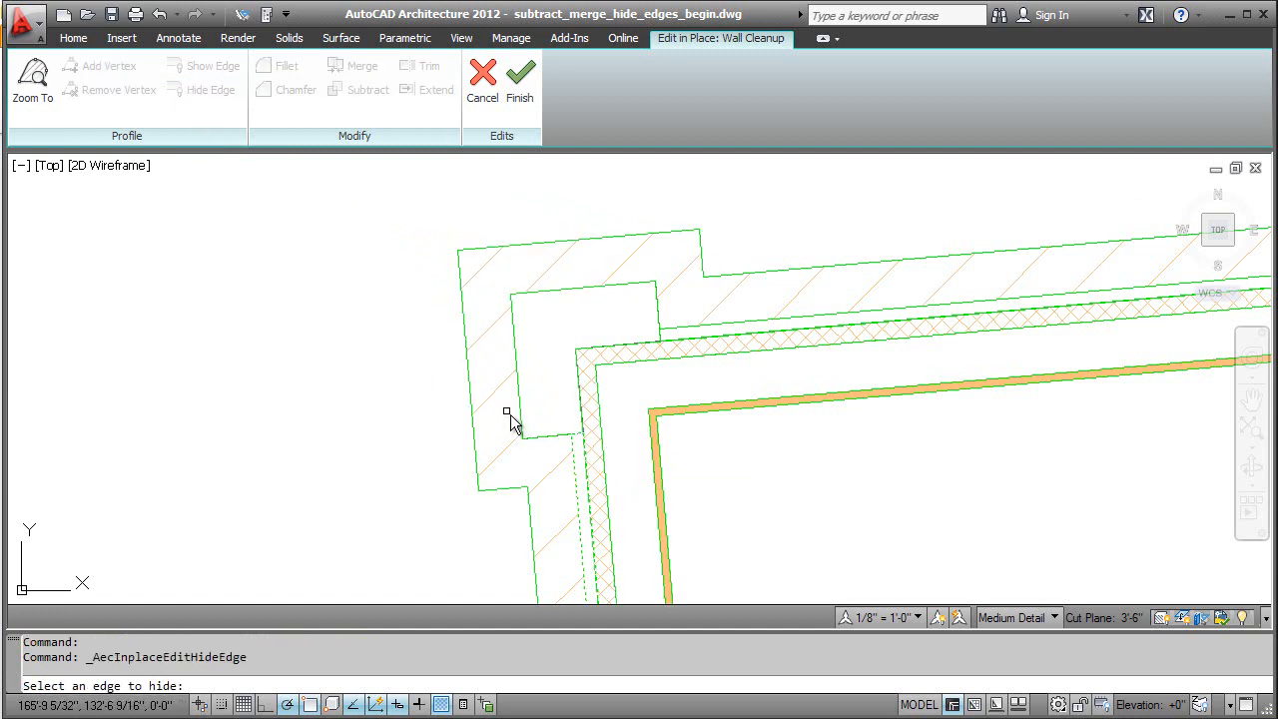
click(578, 440)
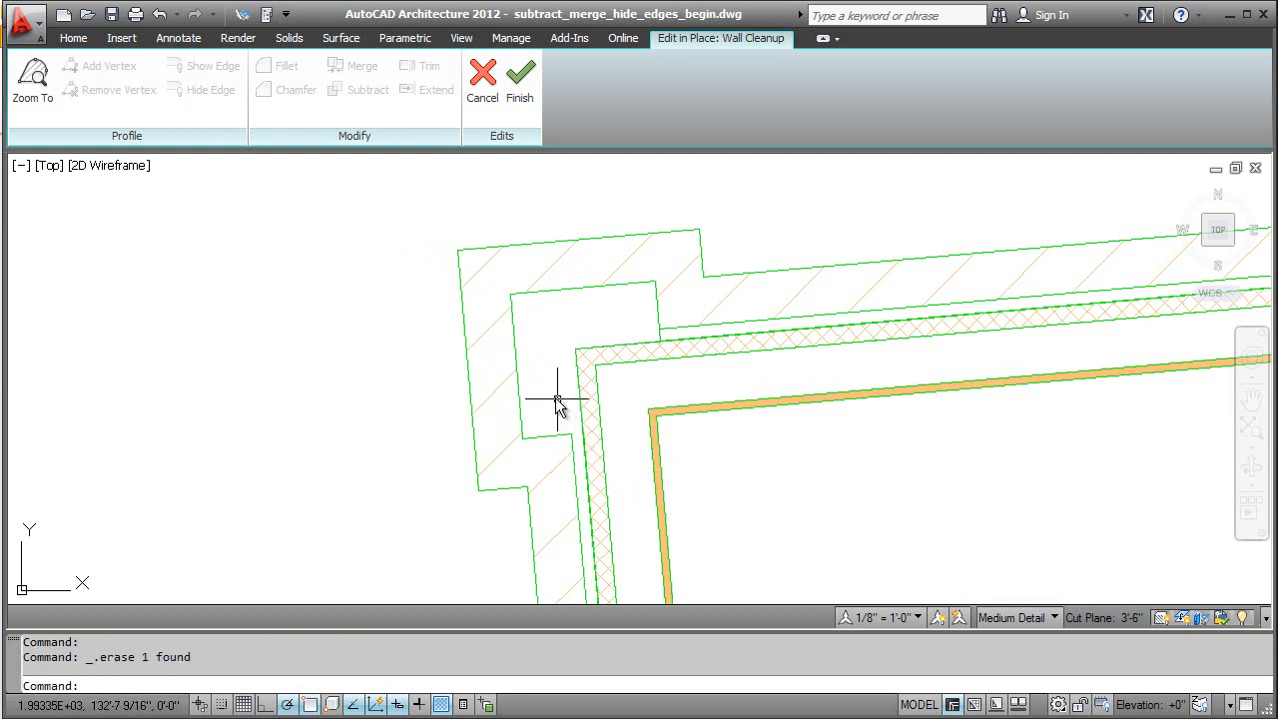
Step: Hide the short end edge of the thin gap layer in the wall running right from the corner, and save the in-place edit
click(649, 330)
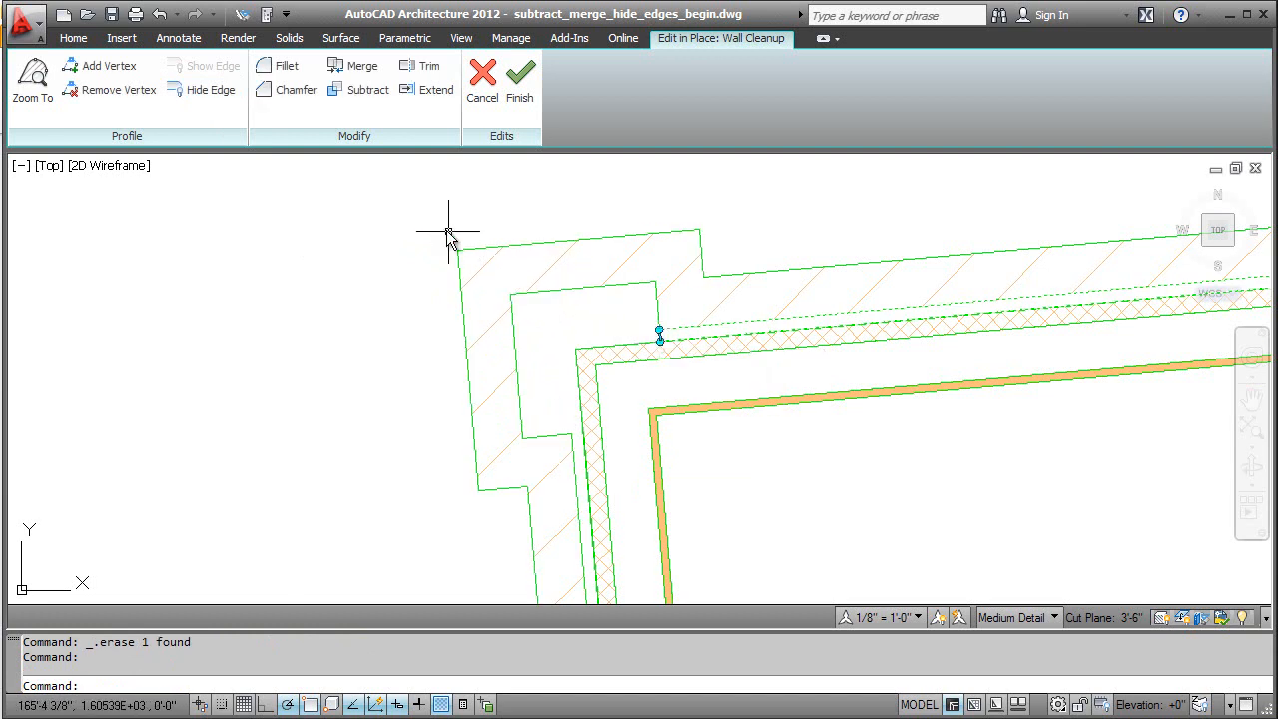
click(202, 92)
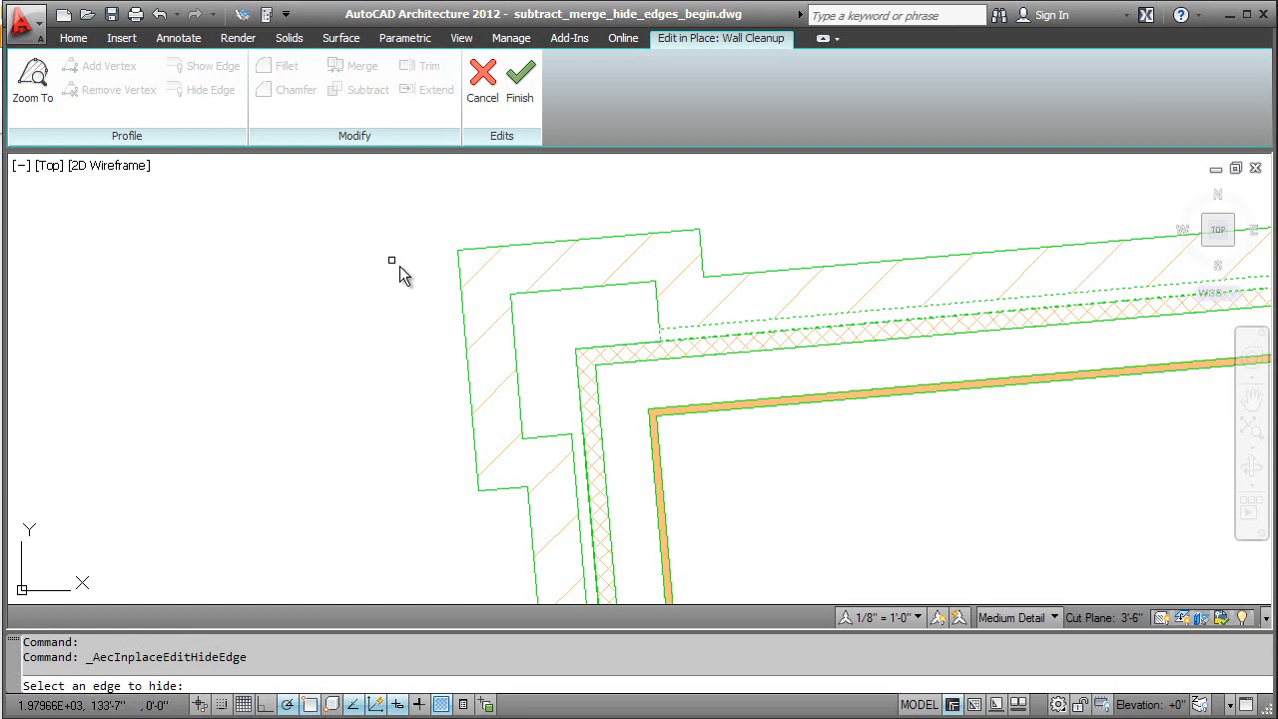
click(660, 336)
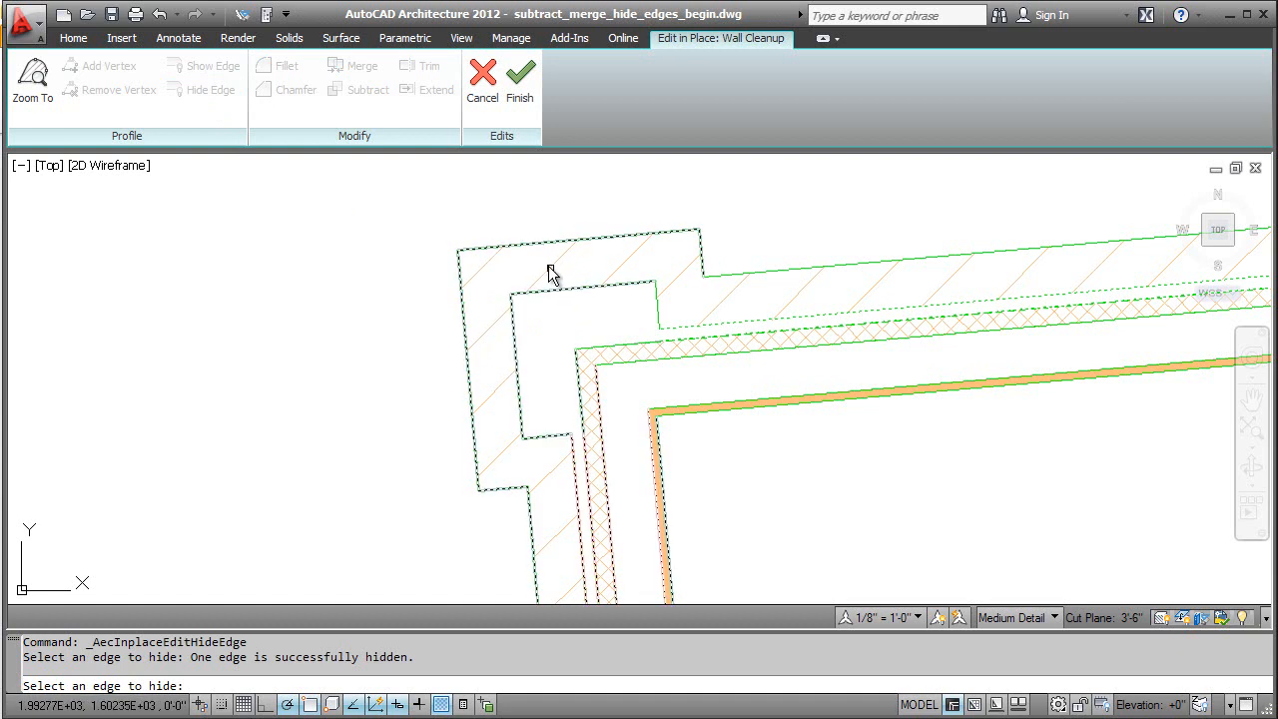
click(513, 103)
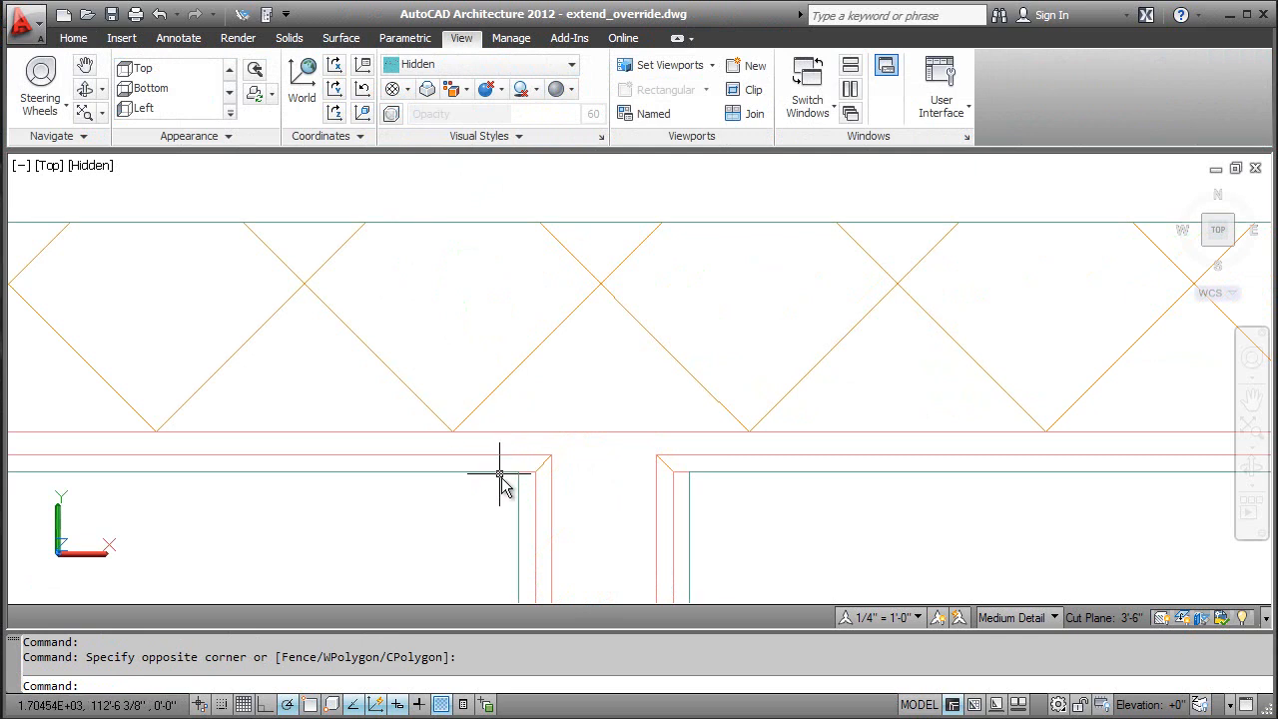
Step: Extend all components of the T-intersection's downward wall to the lower edge of the crosshatched layer, override their cleanup priority, and save the in-place edit
click(527, 514)
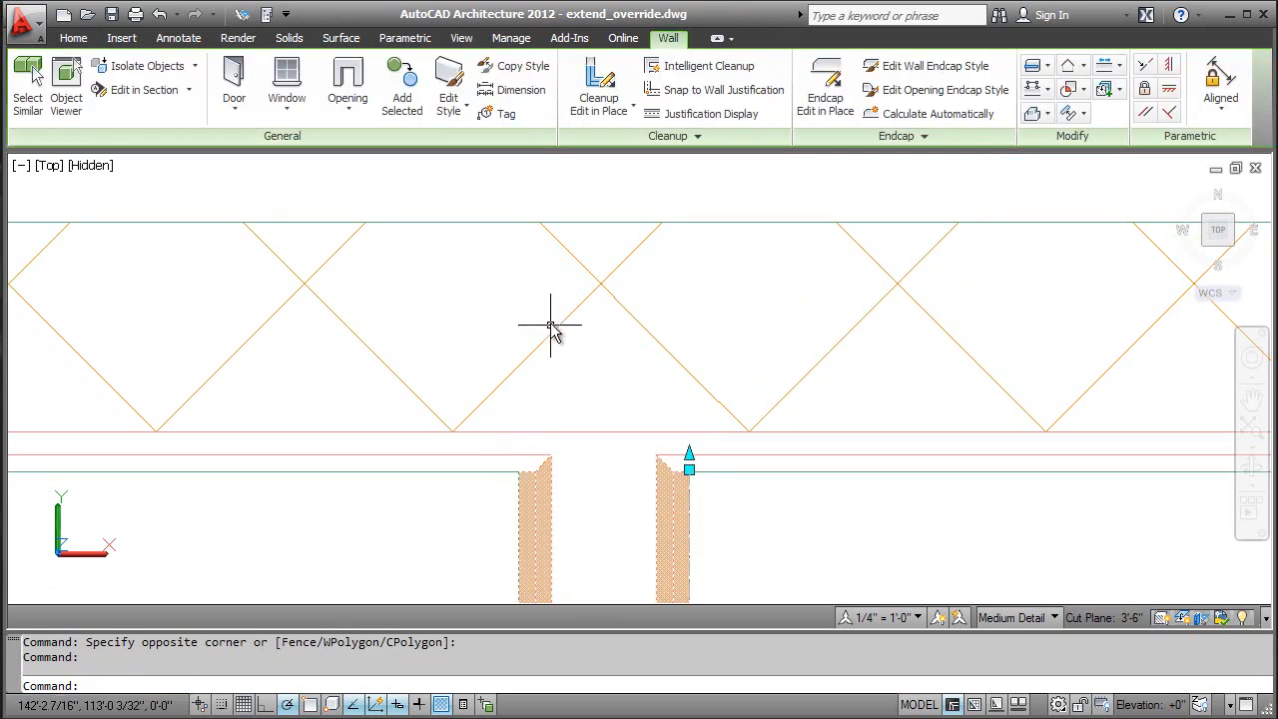
click(594, 92)
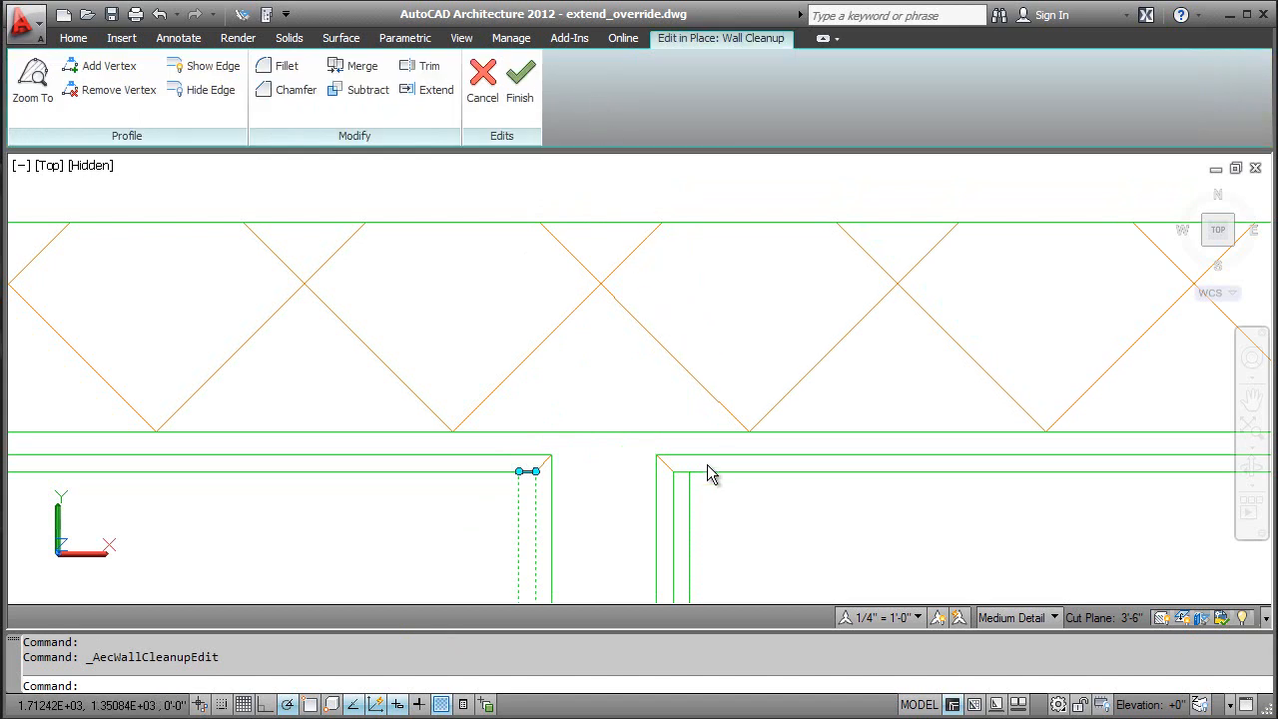
click(716, 564)
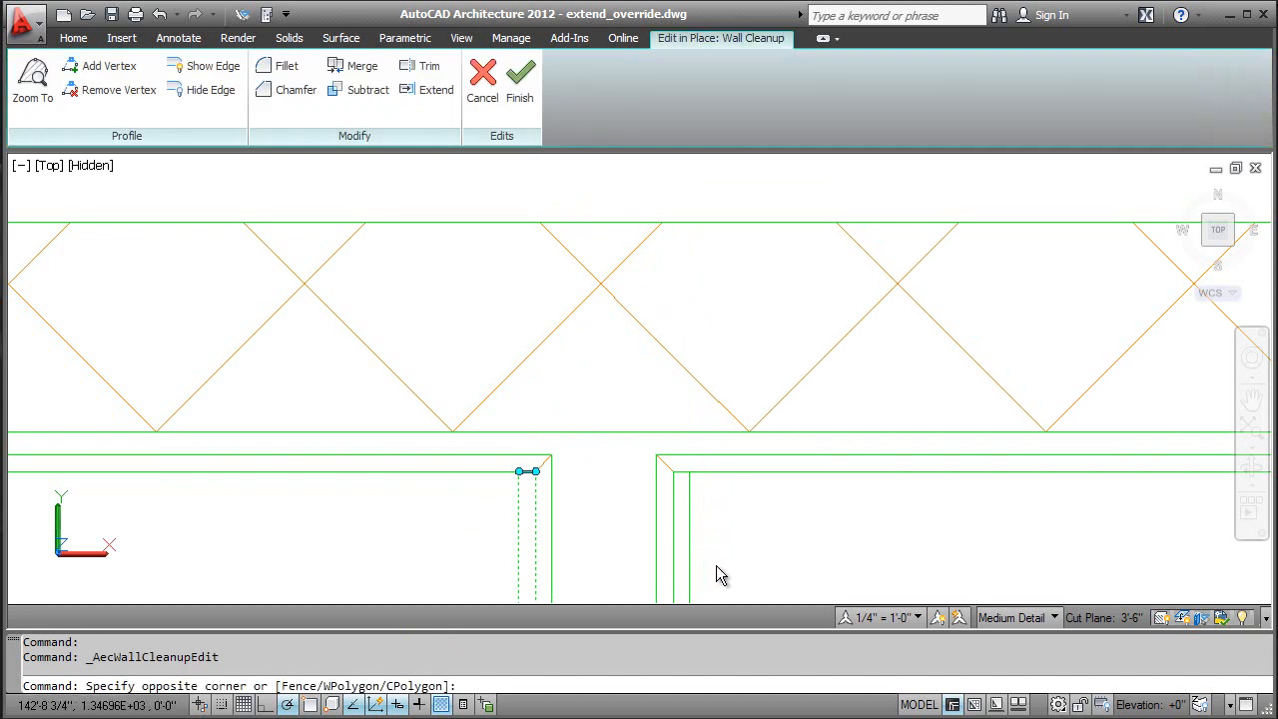
click(498, 539)
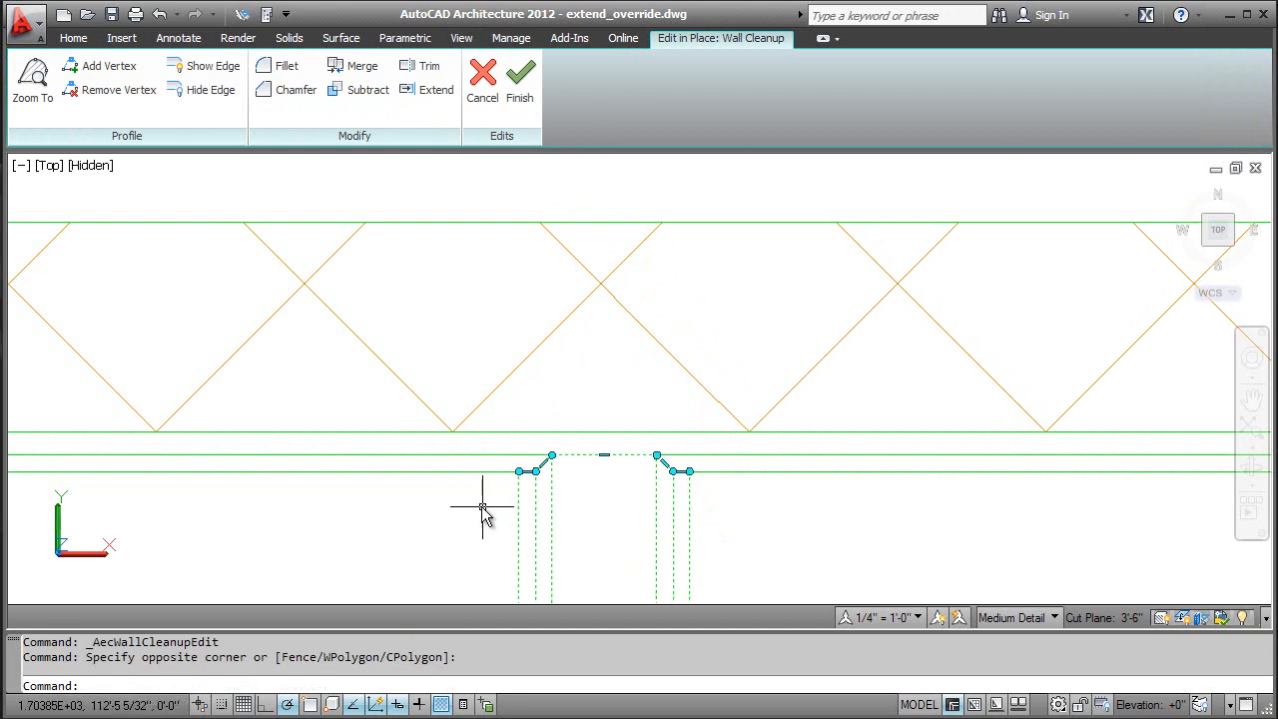
click(436, 92)
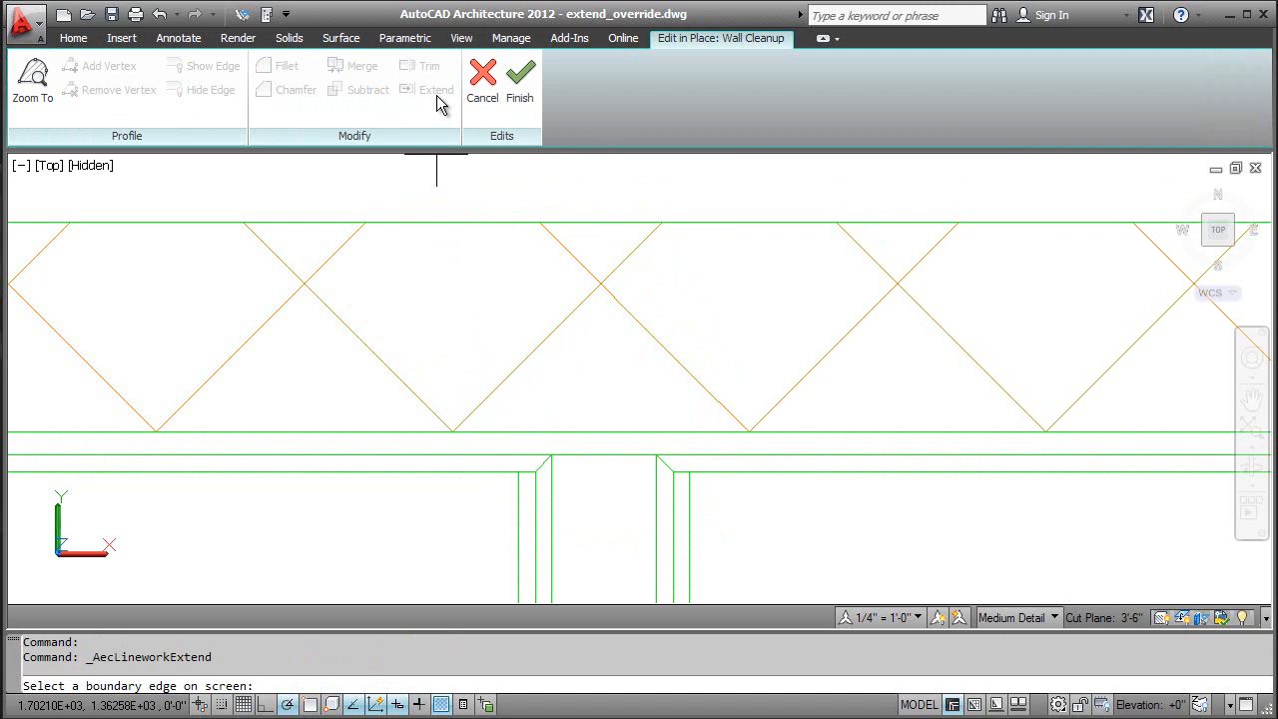
click(506, 435)
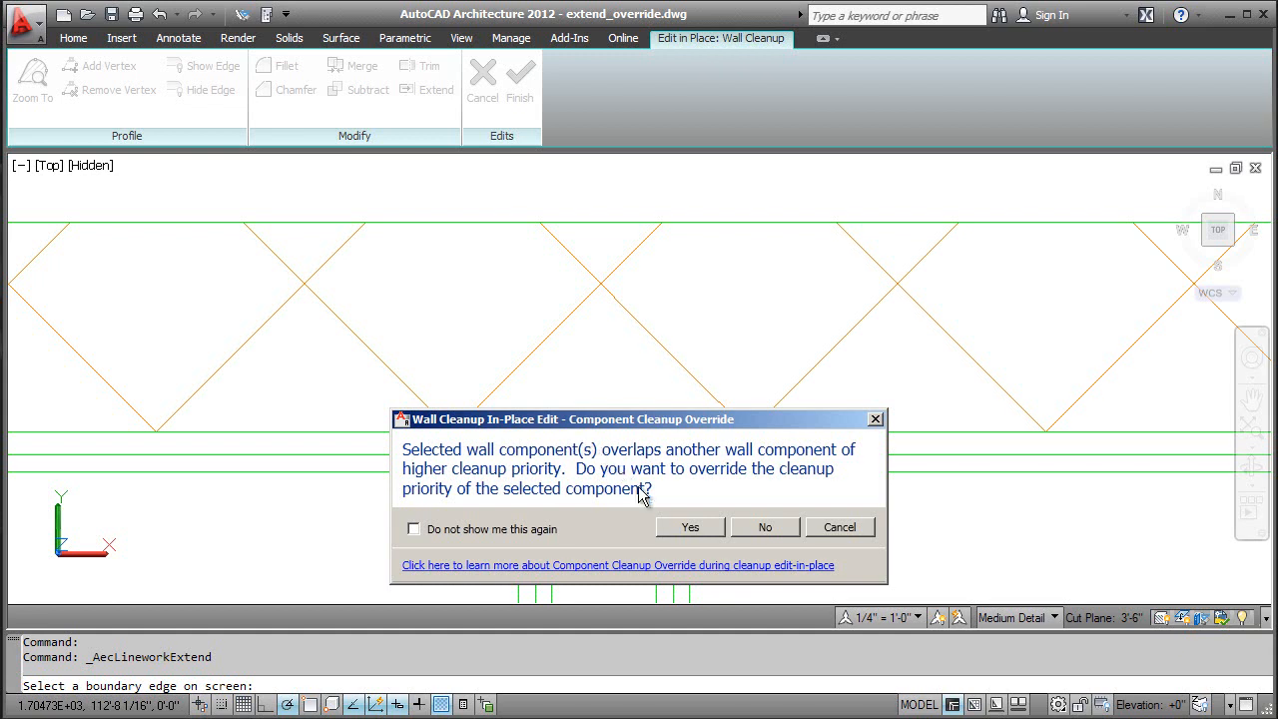
click(689, 527)
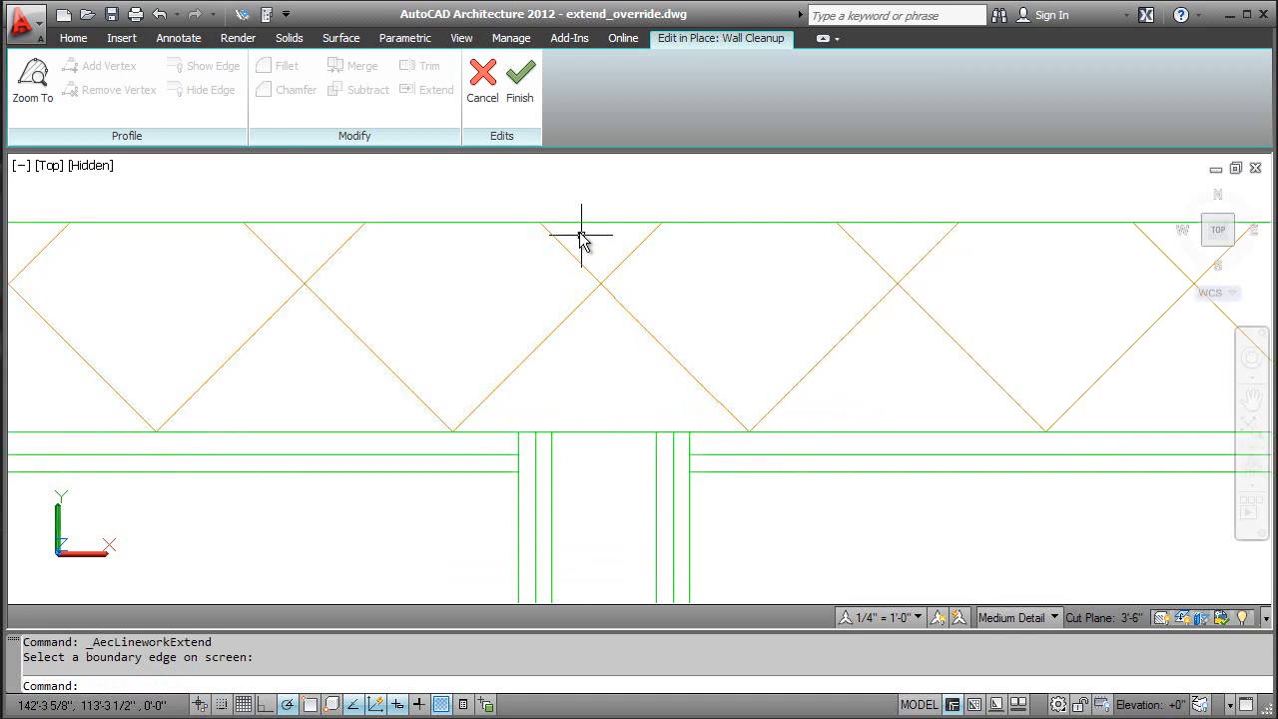
click(517, 97)
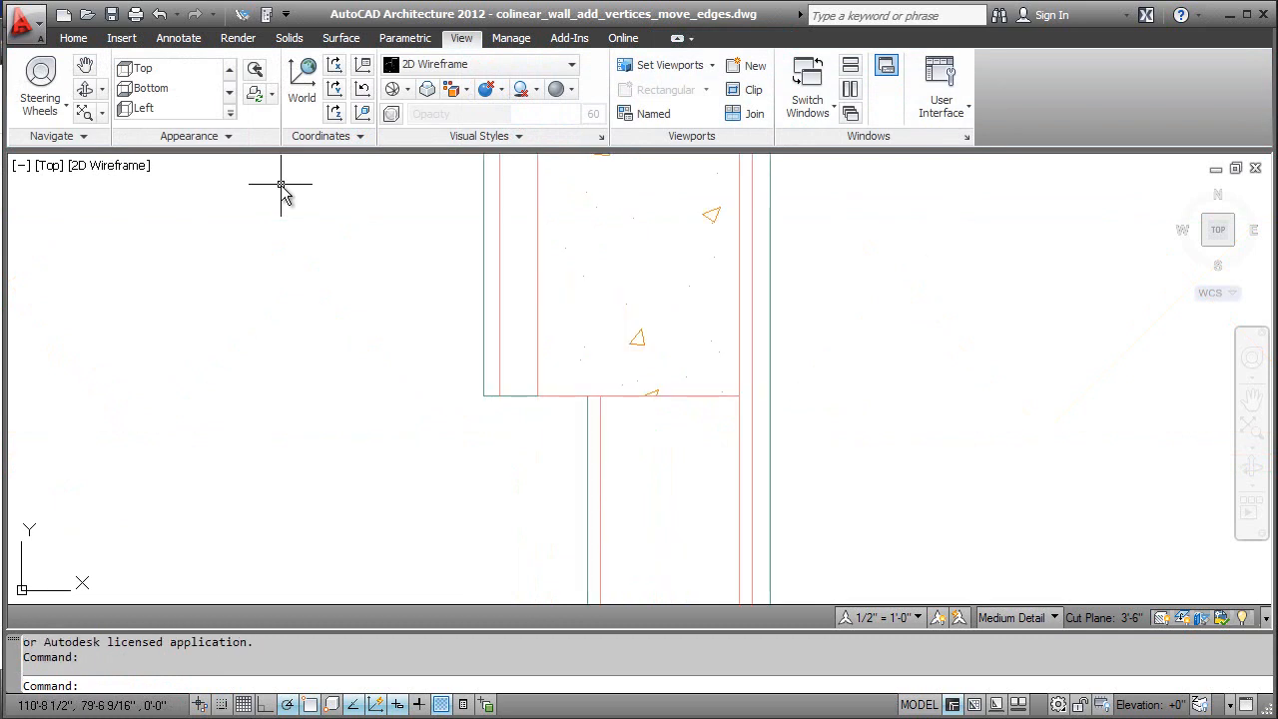
Step: Edit the thicker concrete wall's cleanup in place and offset the end edge of the layer beside the concrete a short distance downward
click(484, 378)
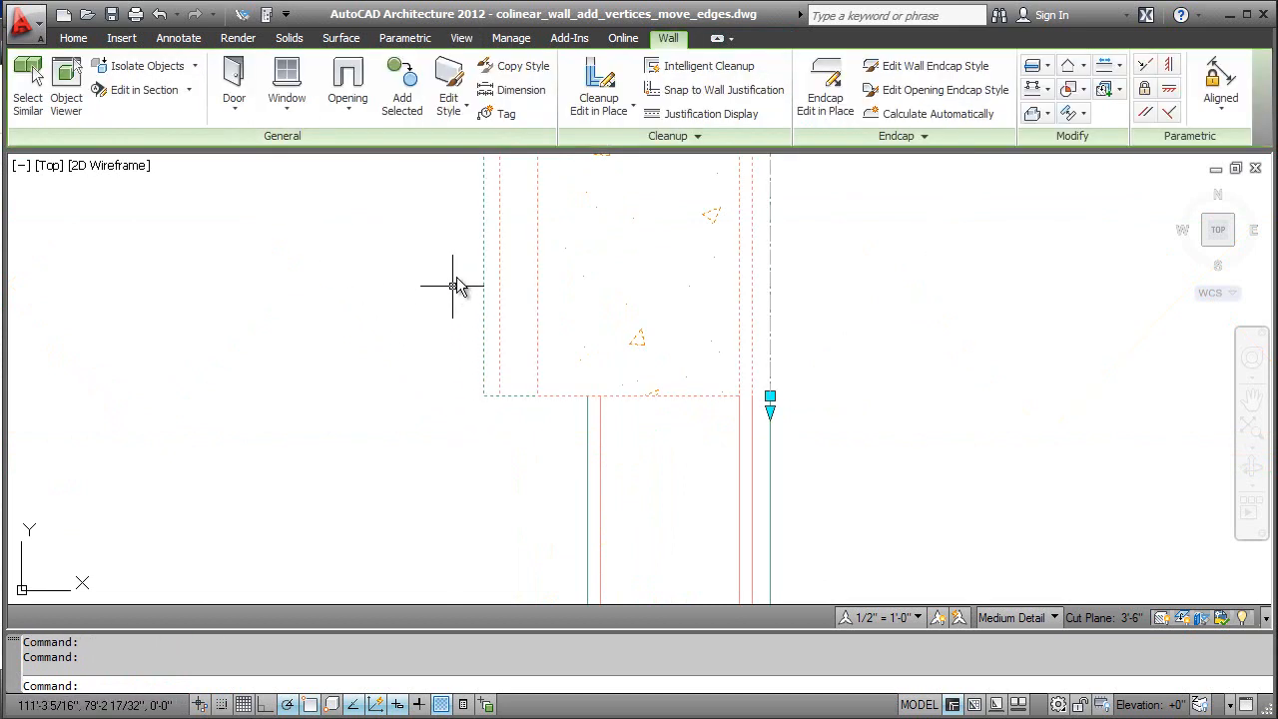
click(587, 88)
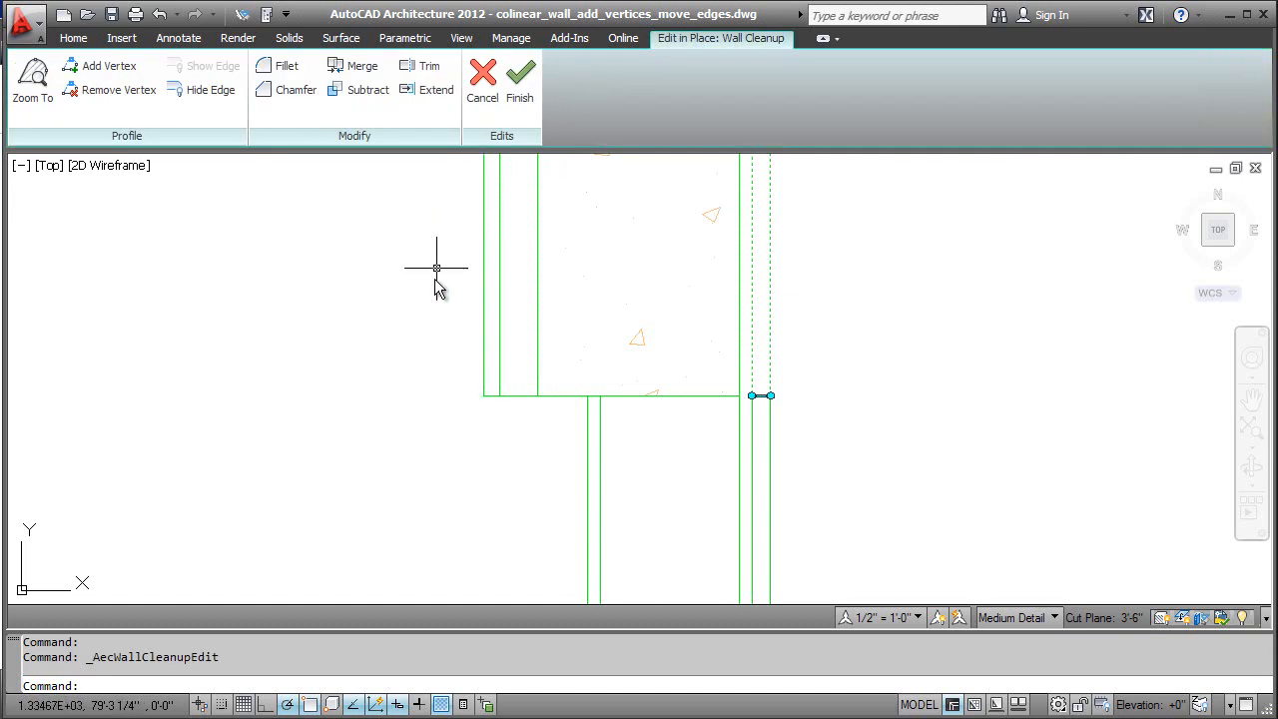
click(513, 397)
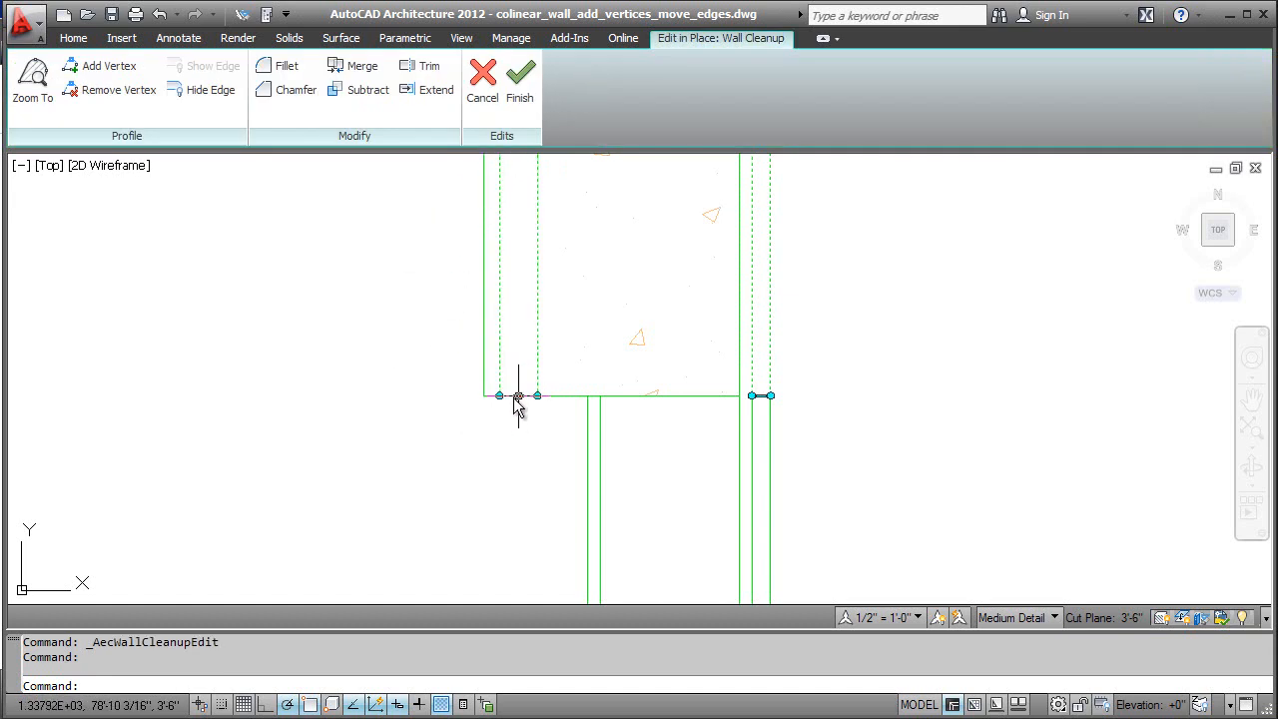
click(518, 396)
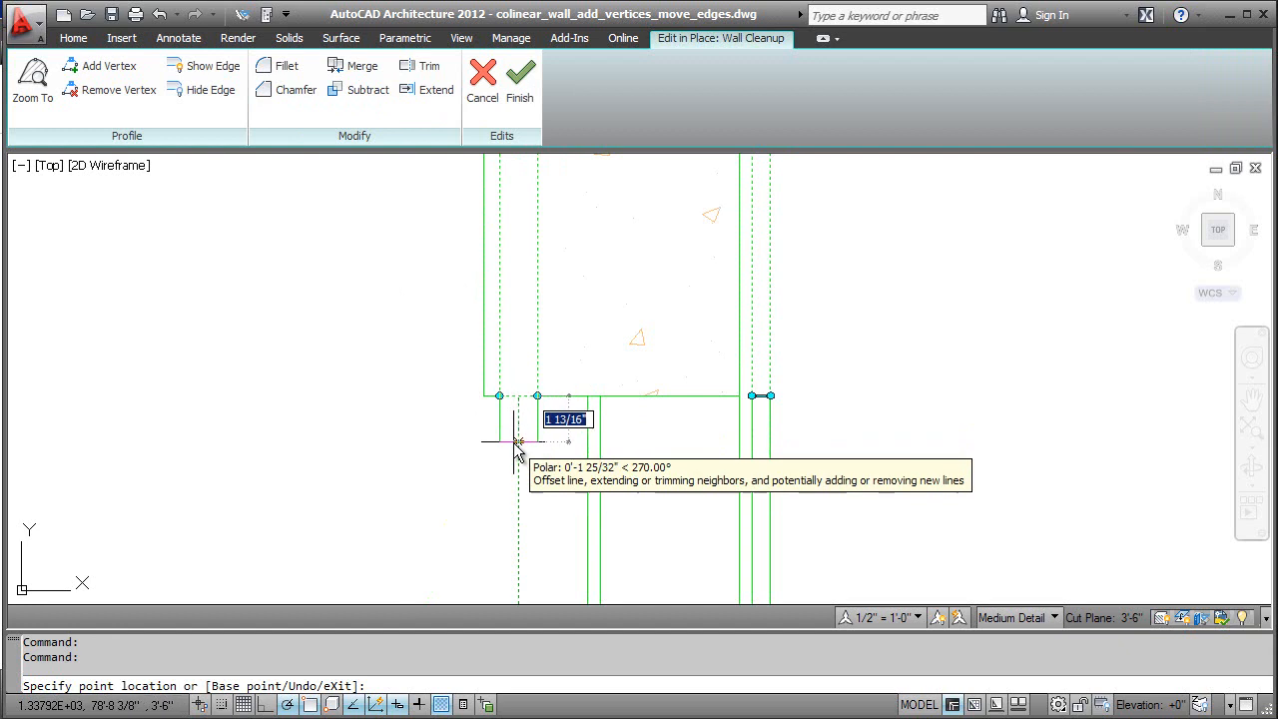
click(516, 439)
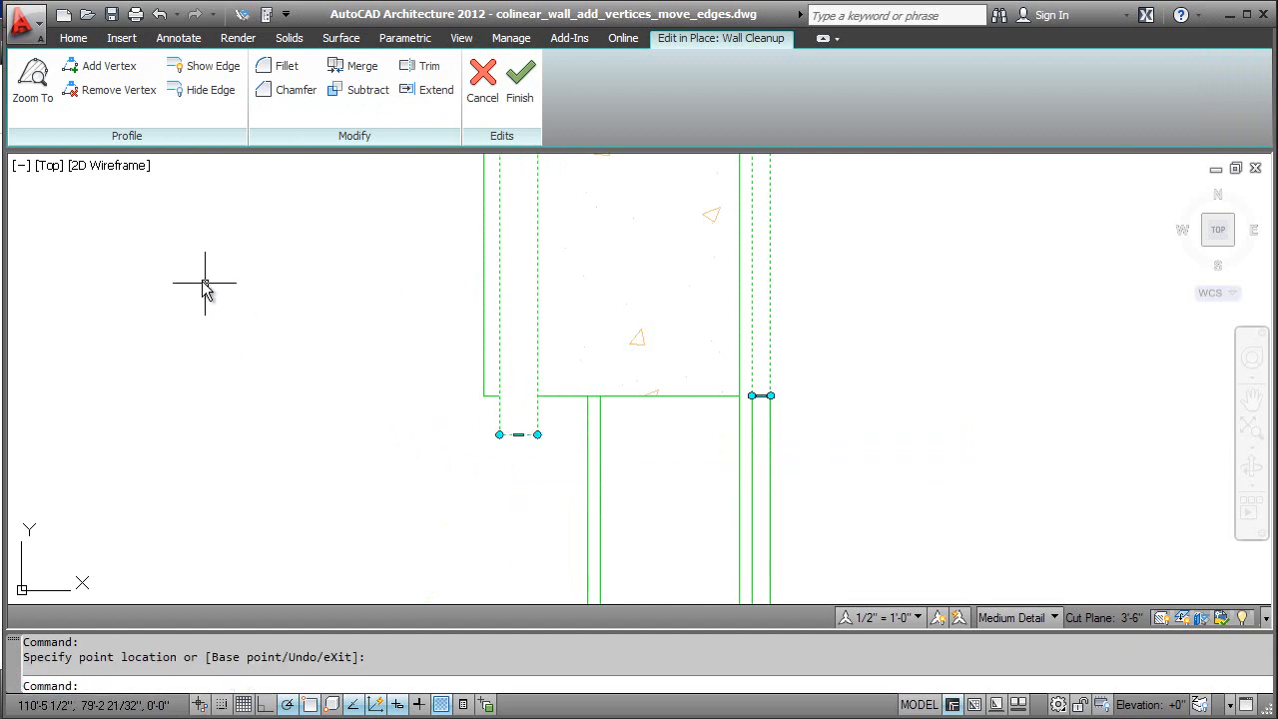
Step: Add a vertex to that layer at the concrete's lower corner and offset the new short edge 2 1/2" to the narrower wall's inner finish line
click(95, 66)
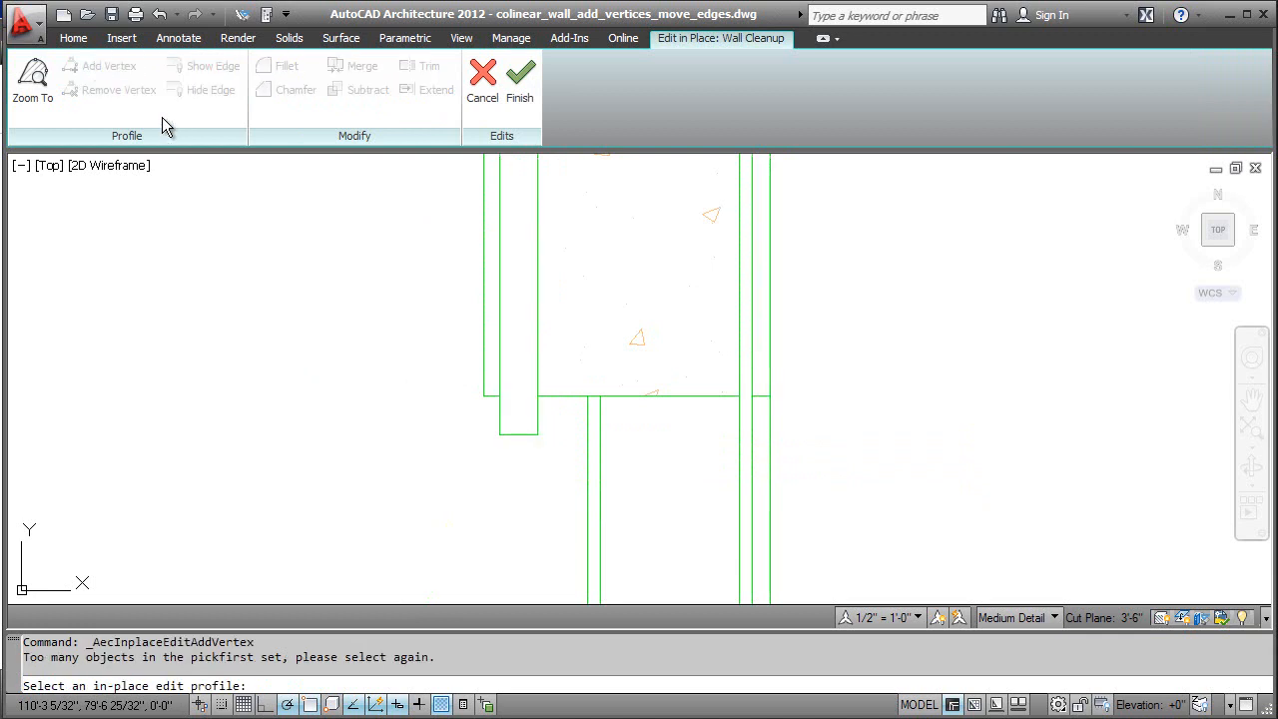
click(515, 437)
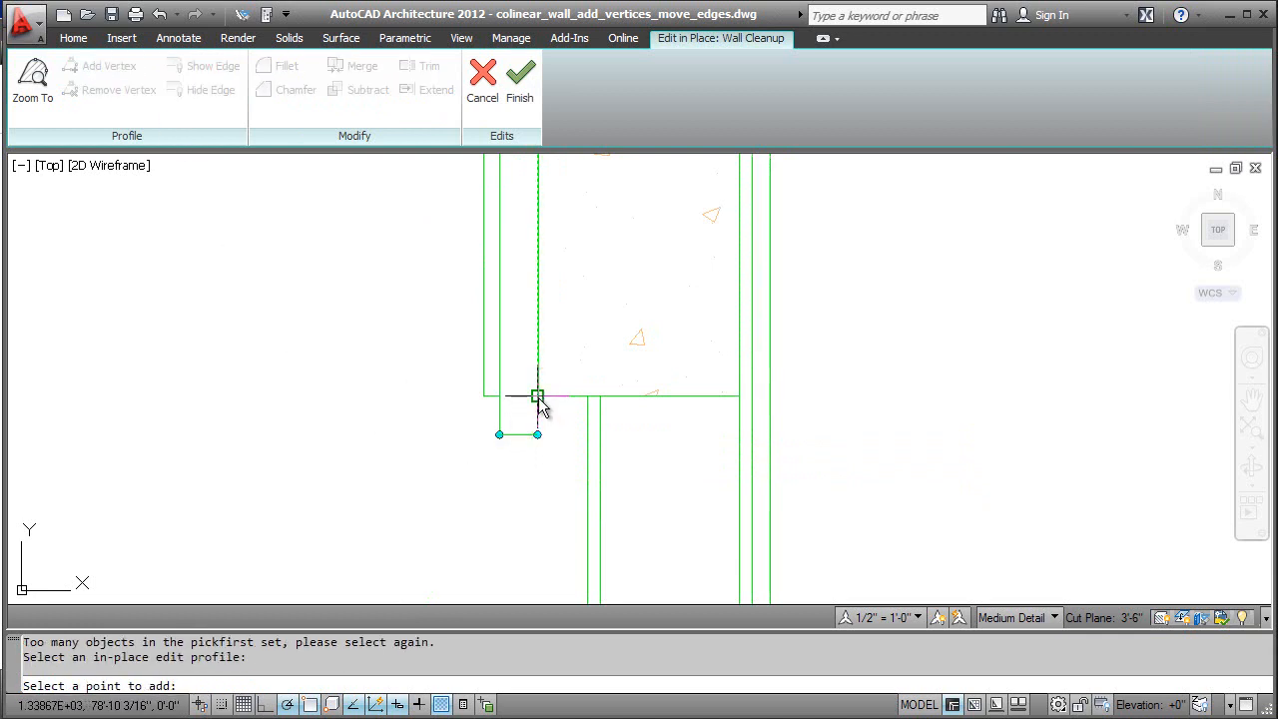
click(537, 396)
key(Escape)
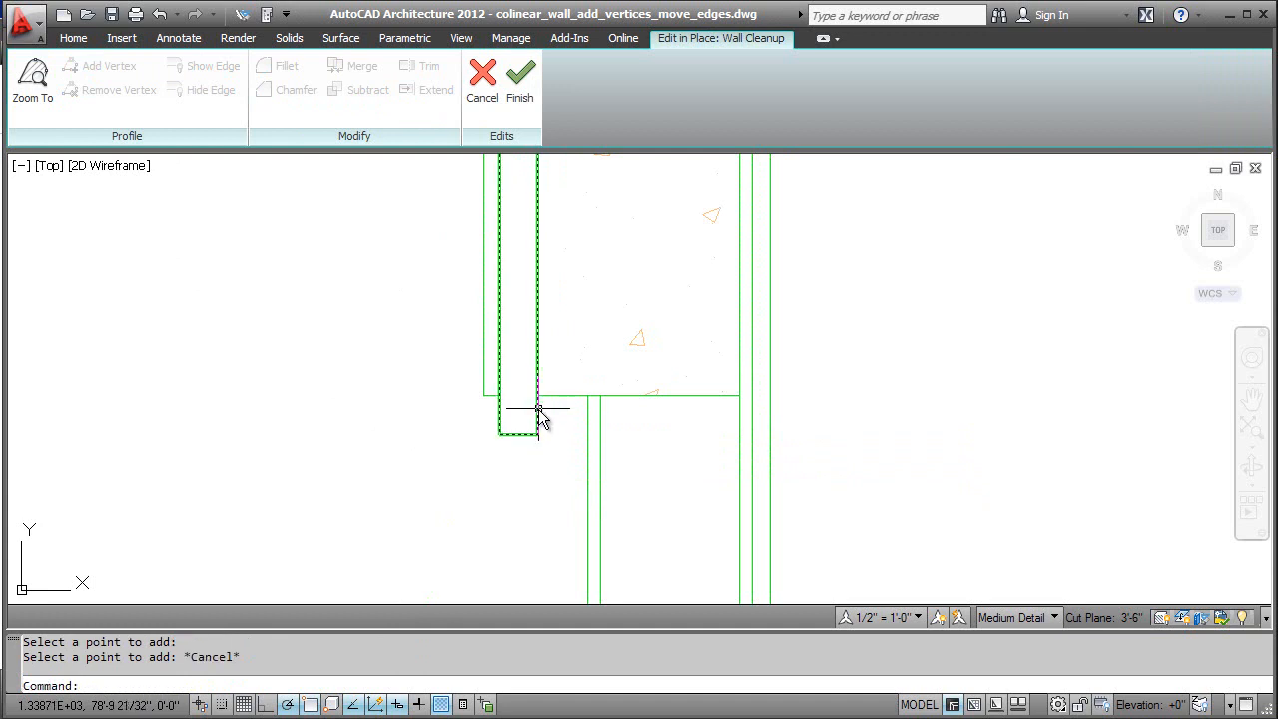
click(537, 434)
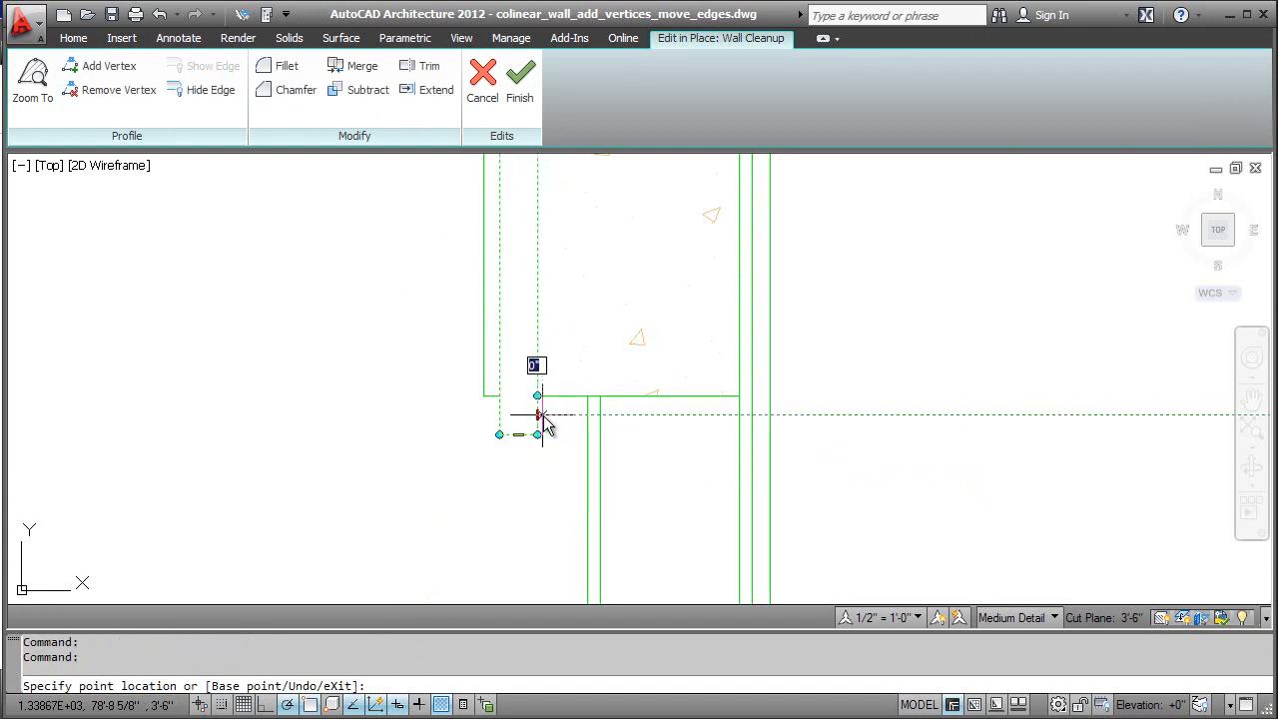
click(600, 415)
key(Escape)
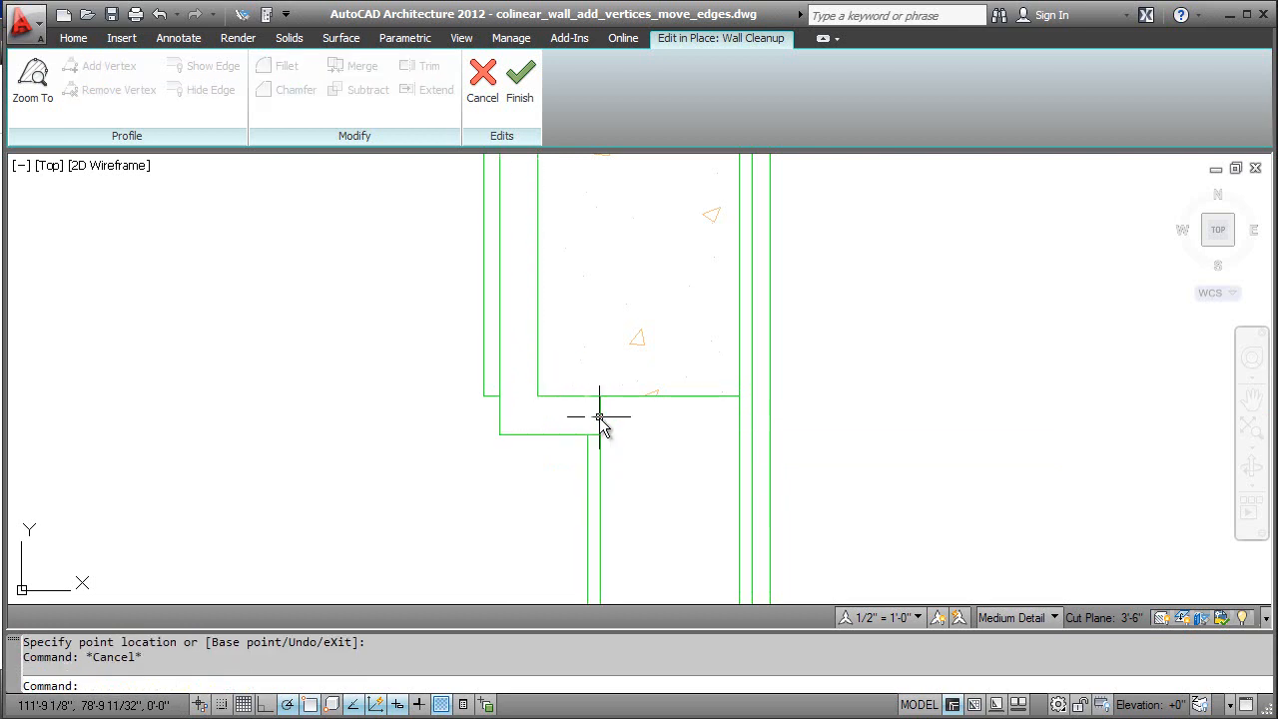
Step: Offset the thin outer finish layer's end edge down about 2 3/16" and add a vertex where it meets the neighbouring layer's lower corner
click(489, 397)
click(491, 396)
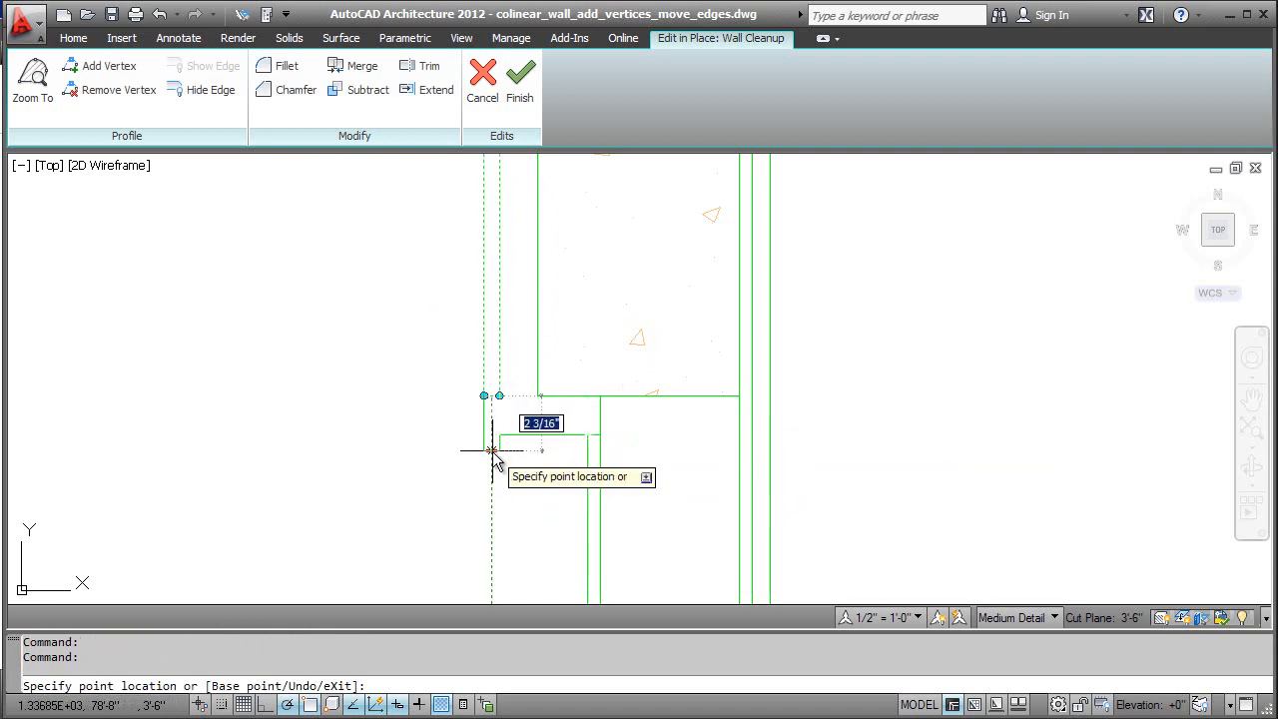
click(491, 448)
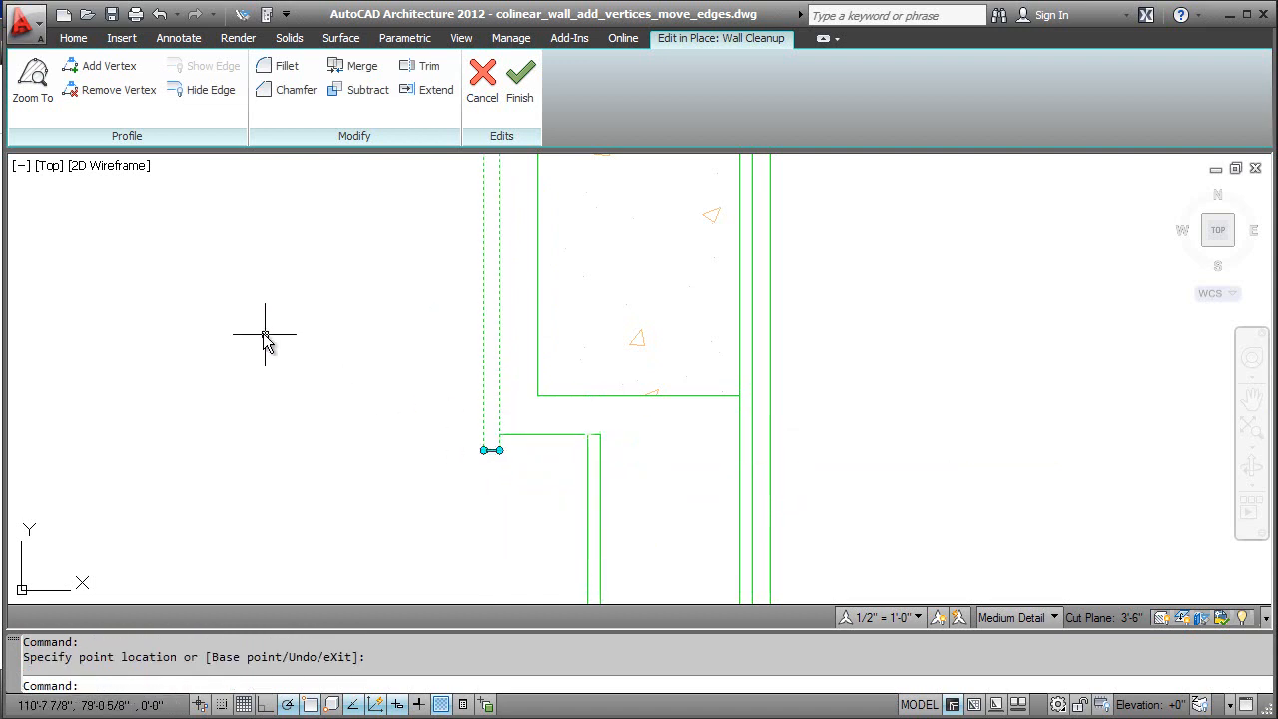
click(92, 67)
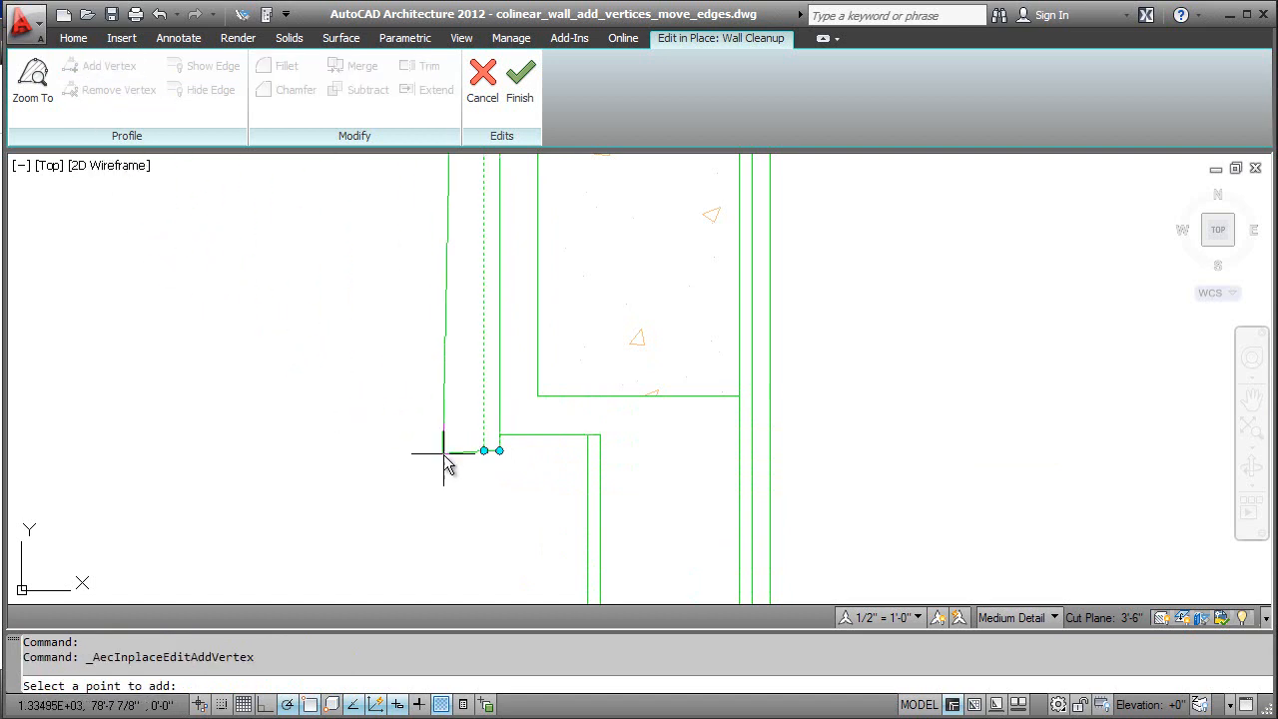
click(500, 436)
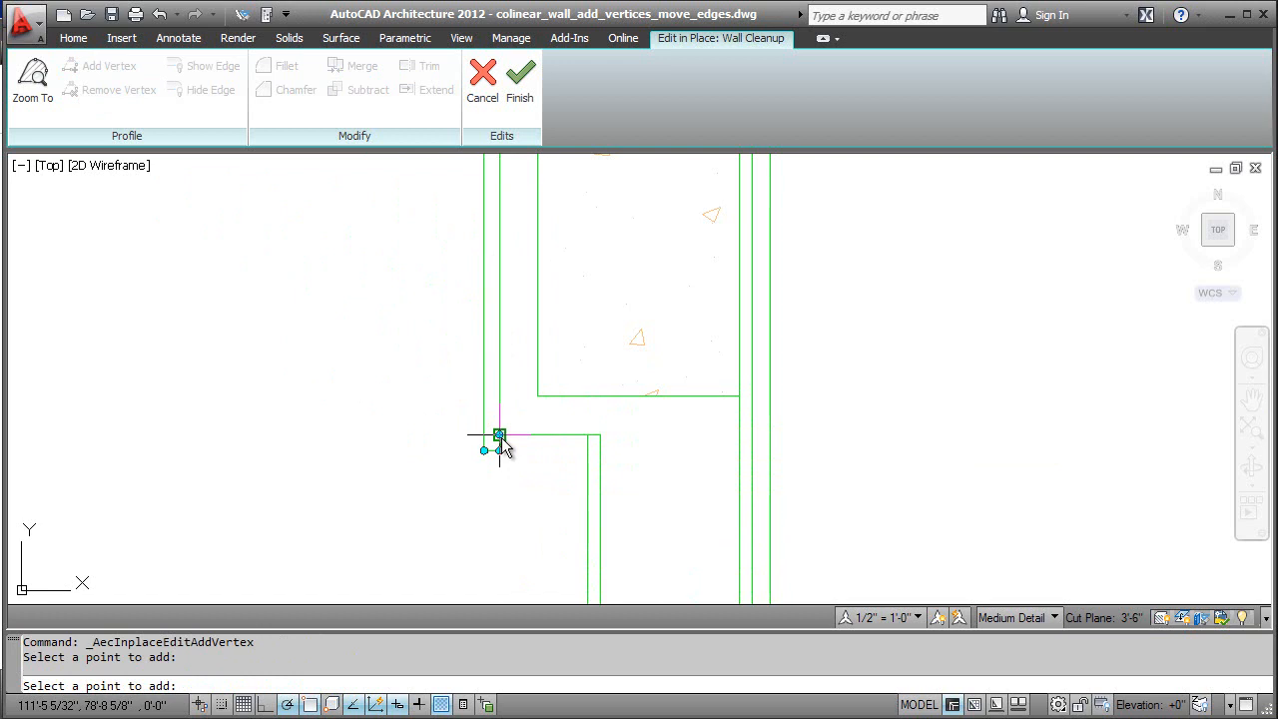
key(Escape)
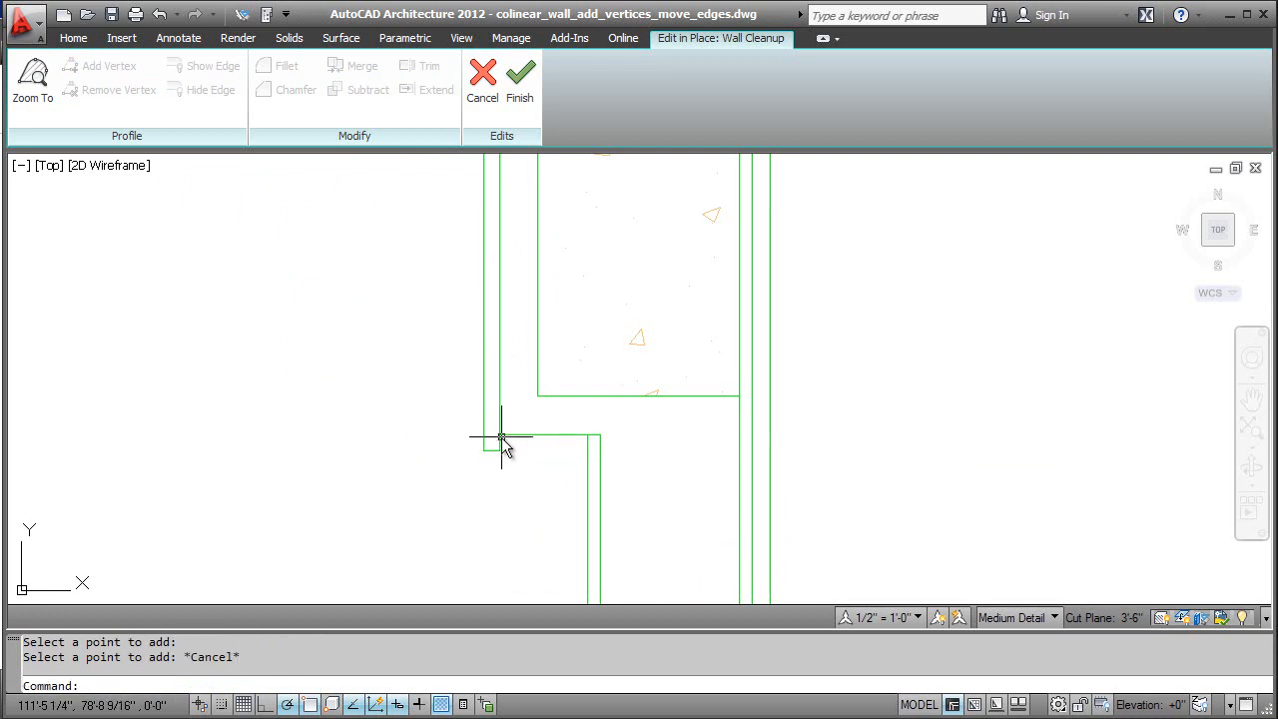
Step: Offset the outer finish layer's new short edge 3 1/2" to the narrower wall's outer face and save the in-place edit
click(504, 445)
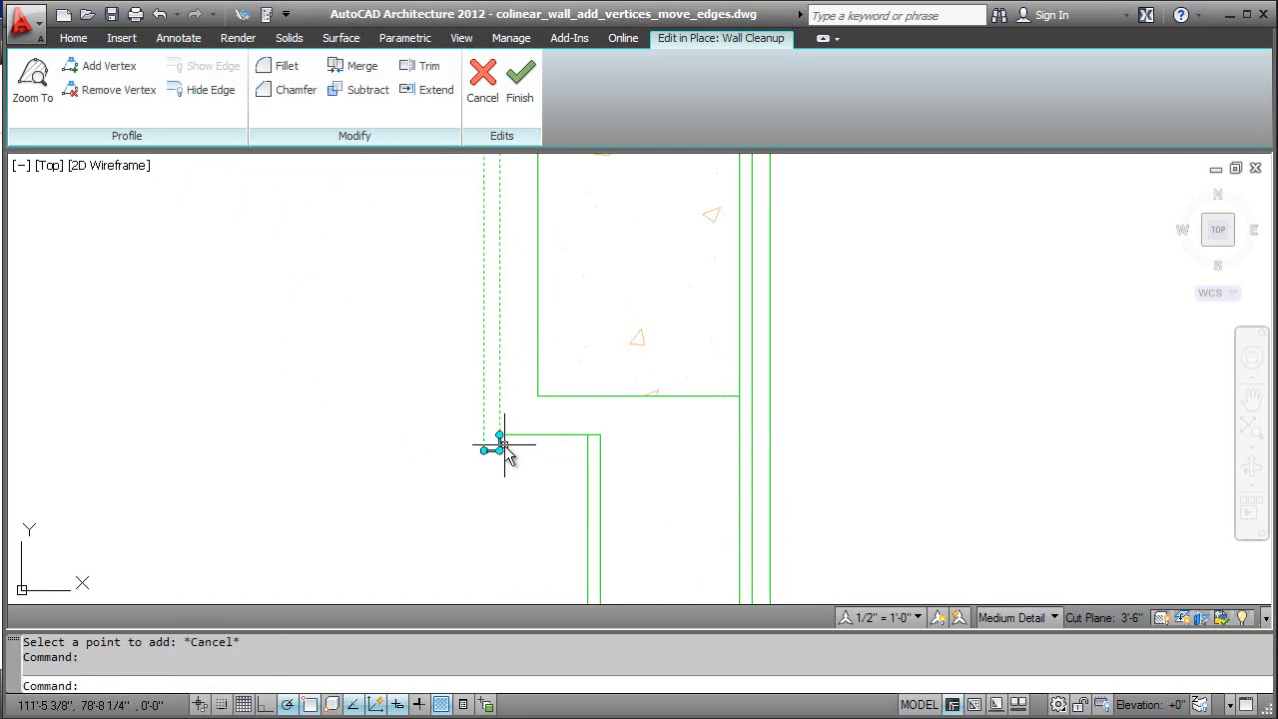
click(502, 445)
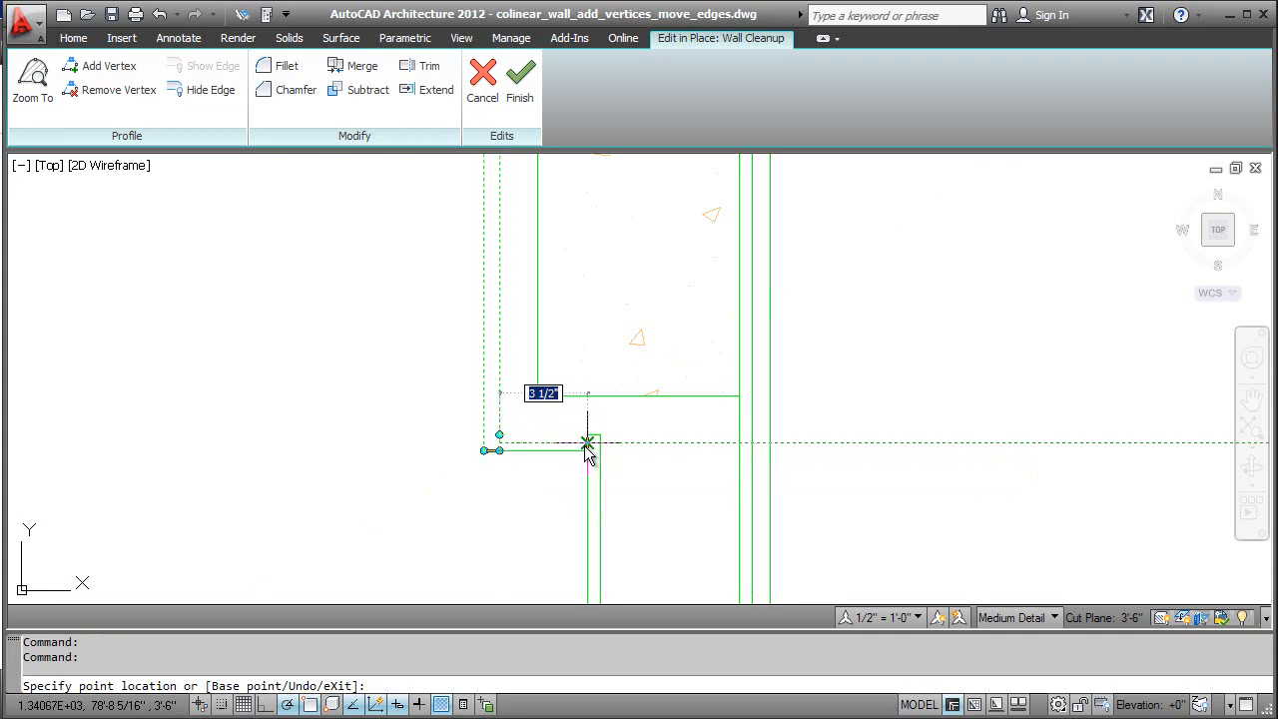
click(587, 446)
key(Escape)
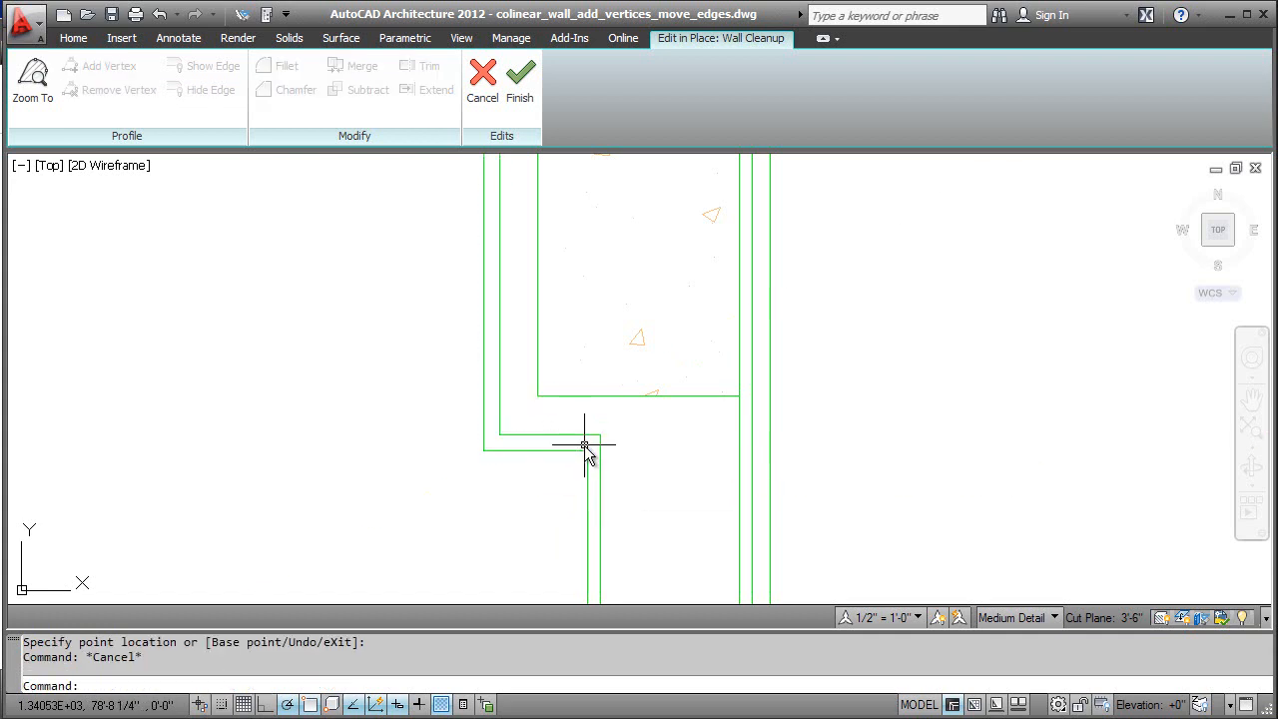
scroll(593, 433, down, 5)
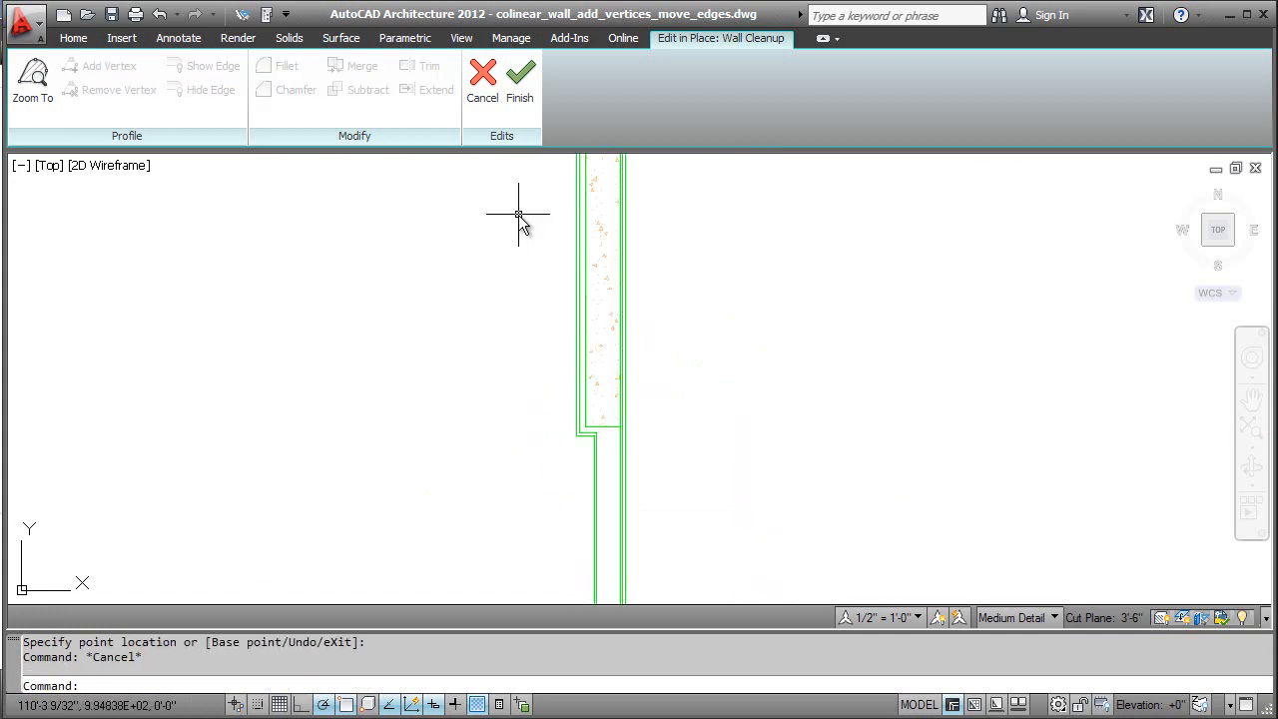
click(525, 118)
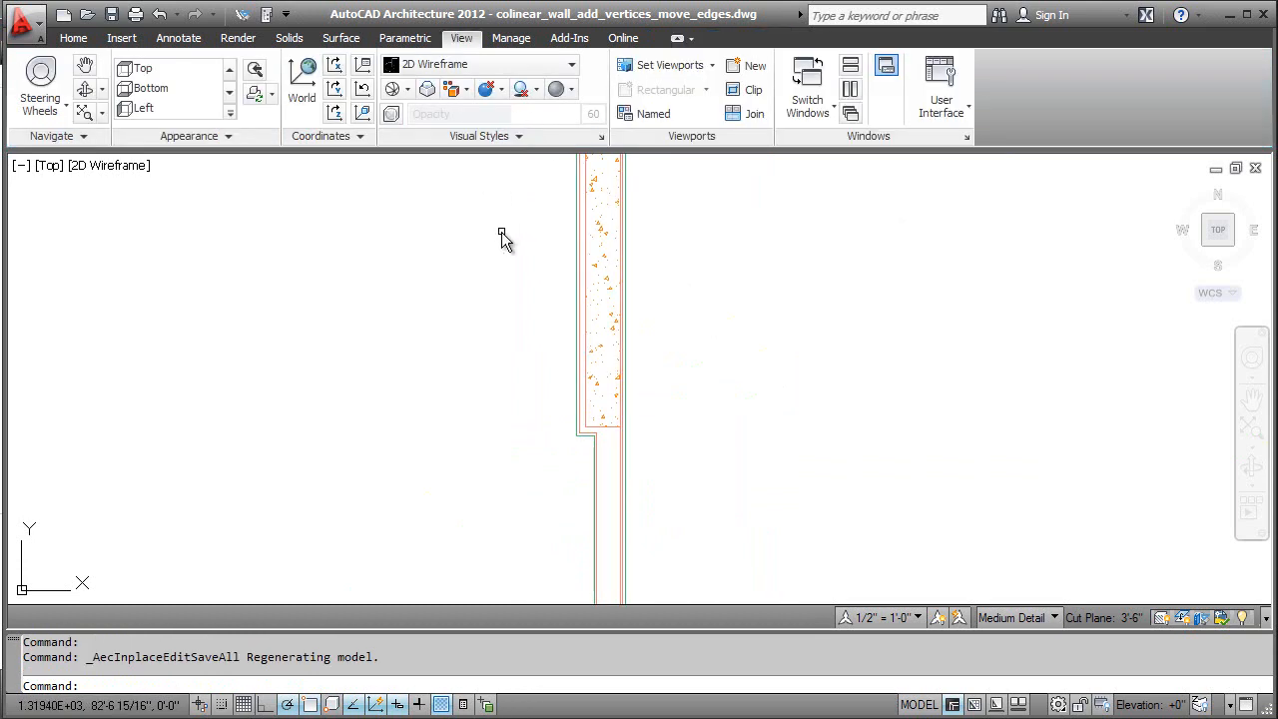